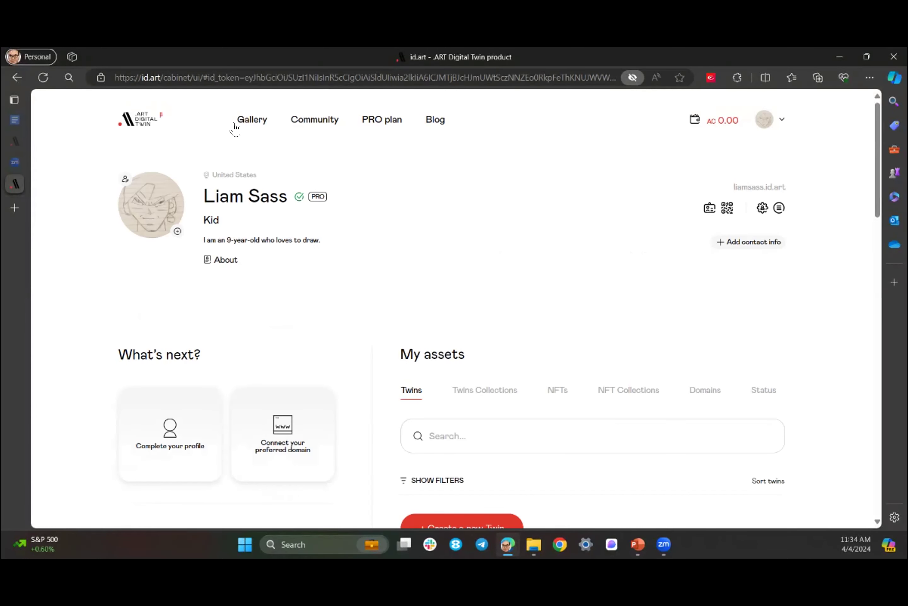
Open the public Gallery and scroll down to the Umeda artwork
click(249, 121)
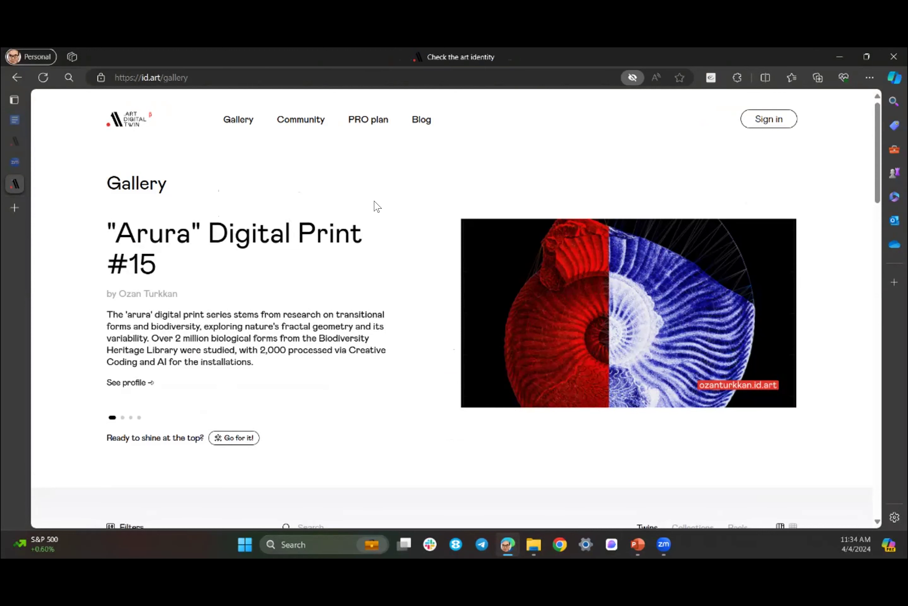
scroll(375, 207, down, 1)
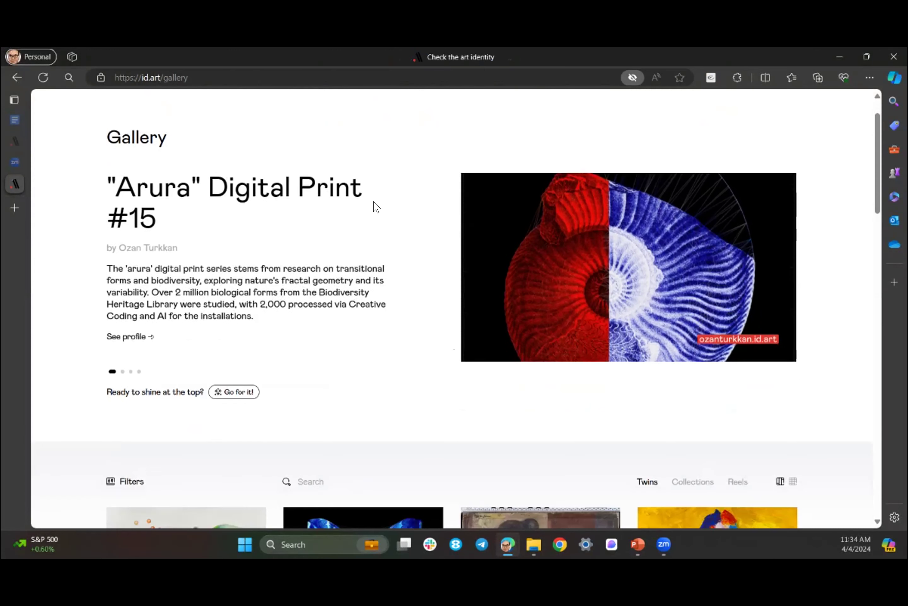
scroll(373, 205, down, 3)
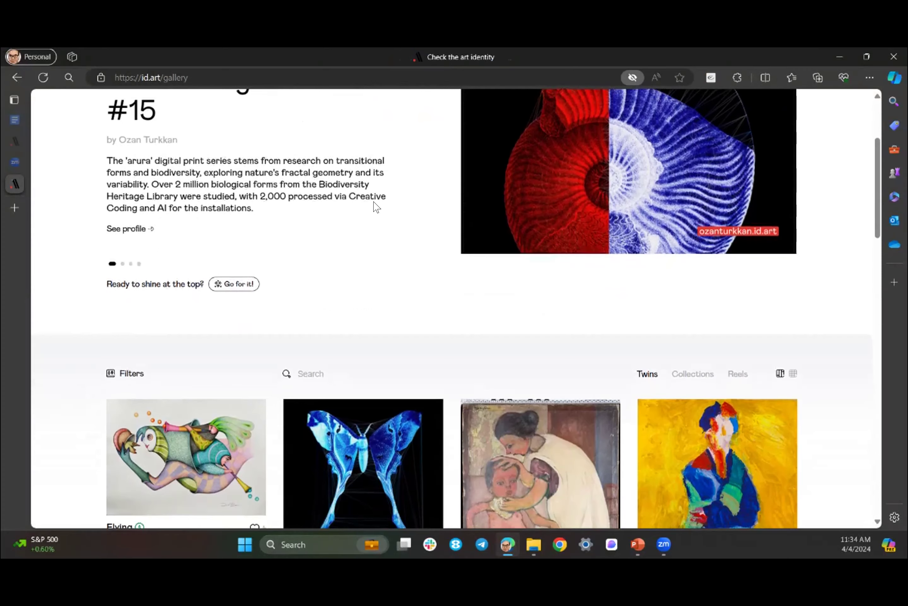
scroll(375, 206, down, 3)
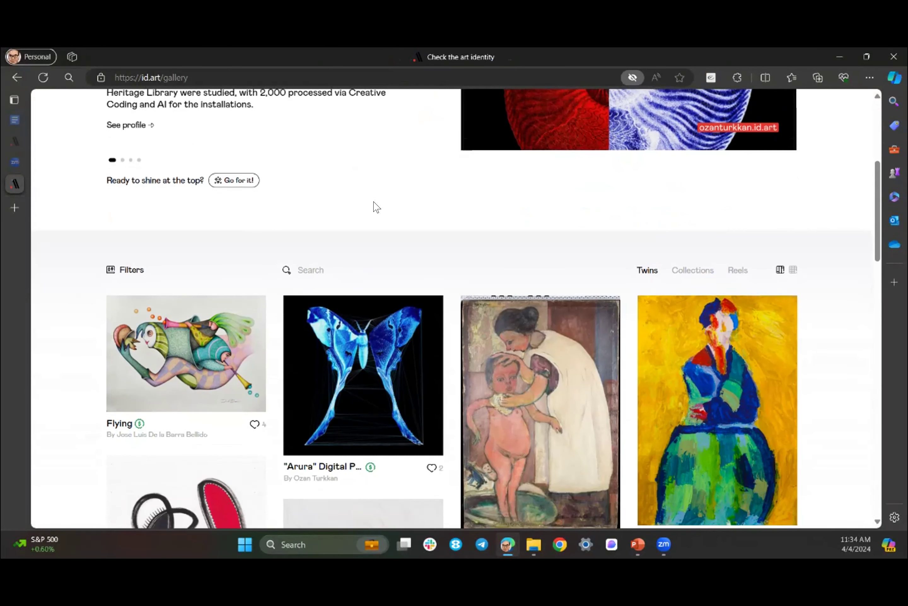
scroll(374, 207, down, 1)
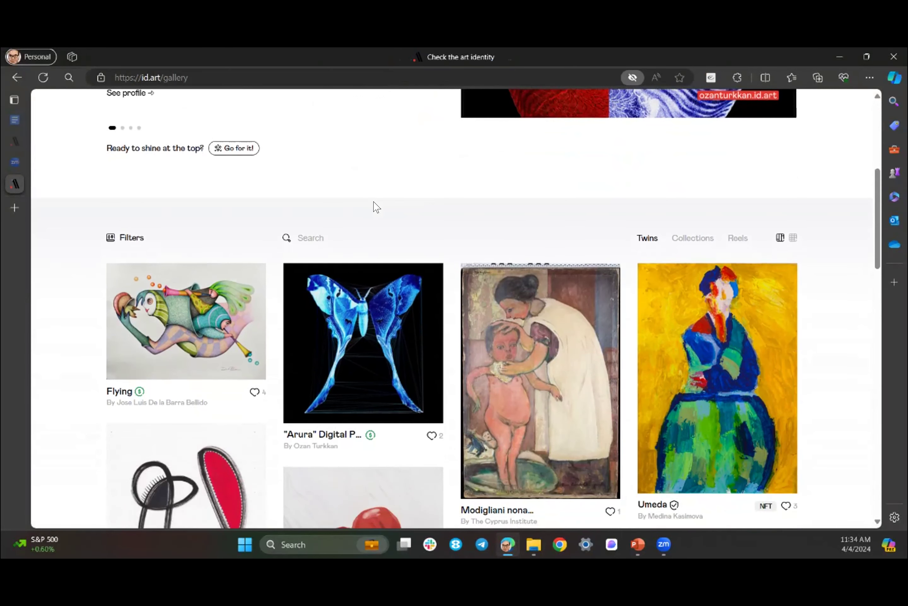
scroll(398, 213, down, 4)
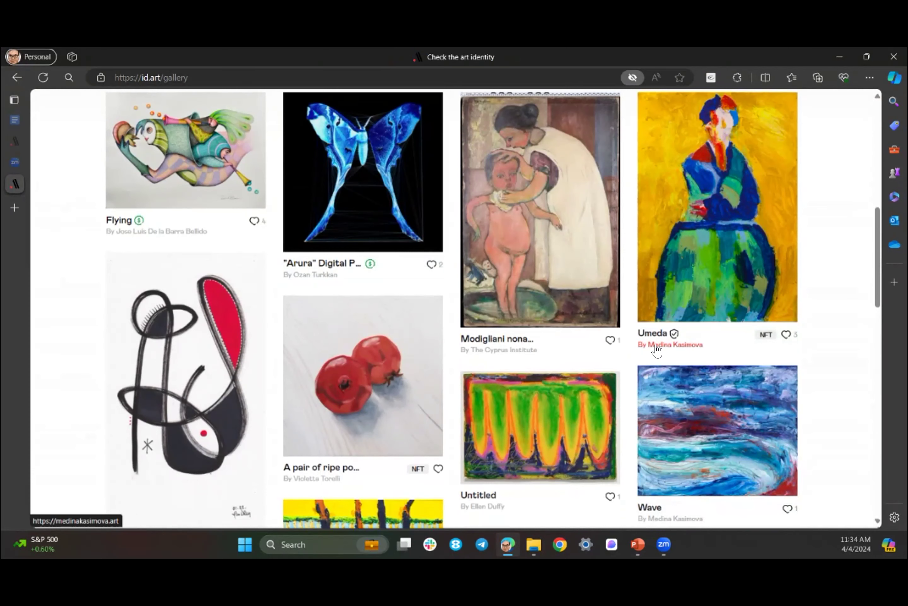
Open Umeda's artist profile in a new tab and look over the bio and twins
right_click(657, 350)
click(645, 349)
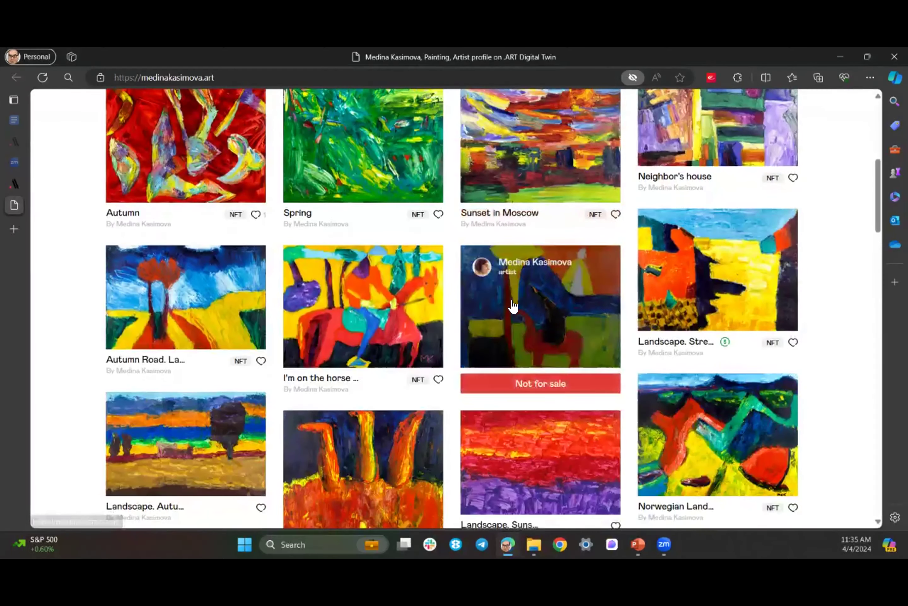
scroll(512, 305, down, 3)
scroll(511, 306, up, 6)
scroll(512, 306, up, 5)
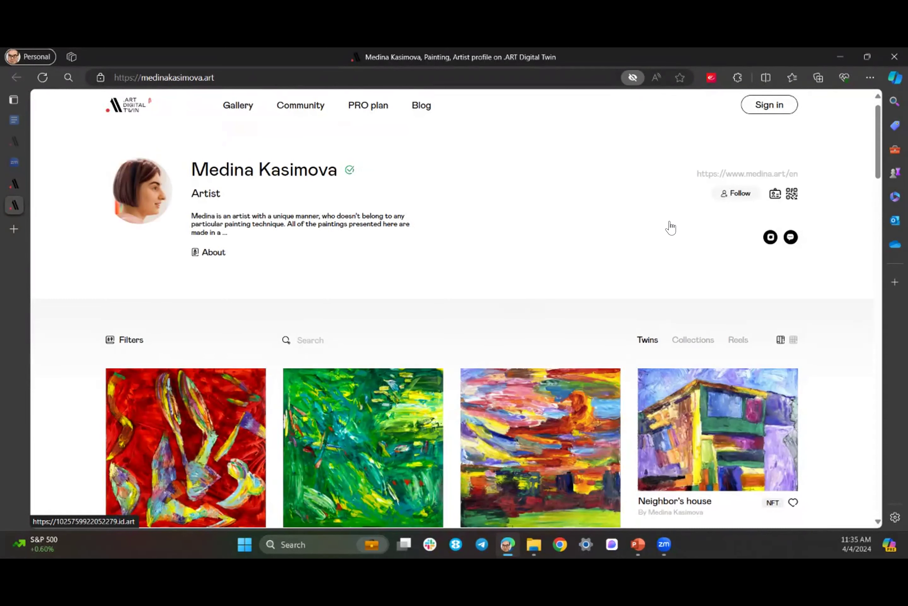
click(793, 194)
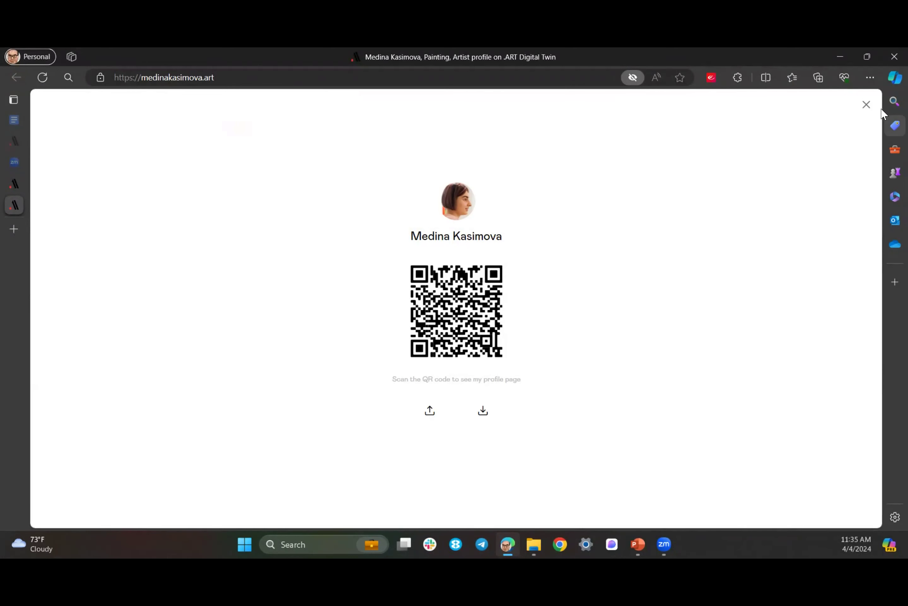
click(866, 107)
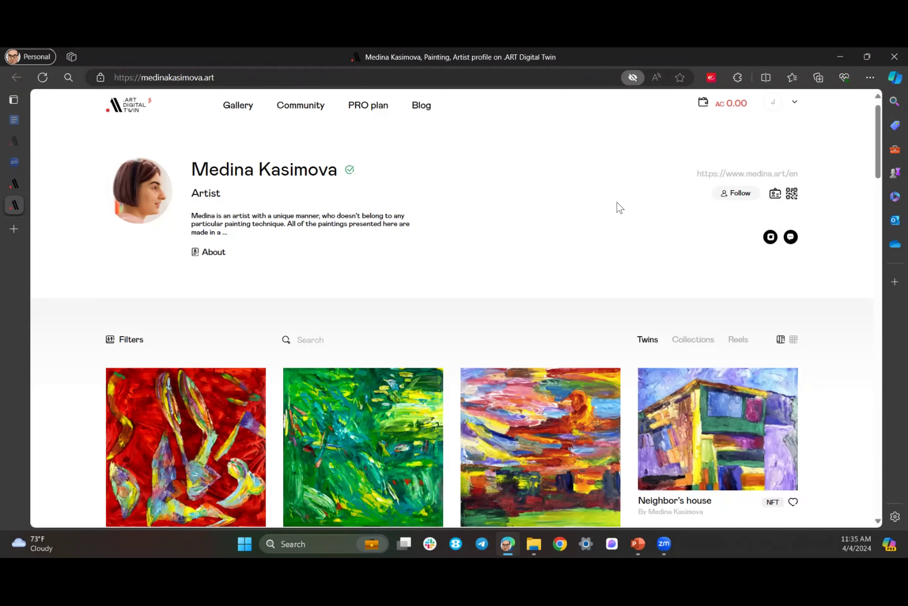
scroll(626, 208, down, 1)
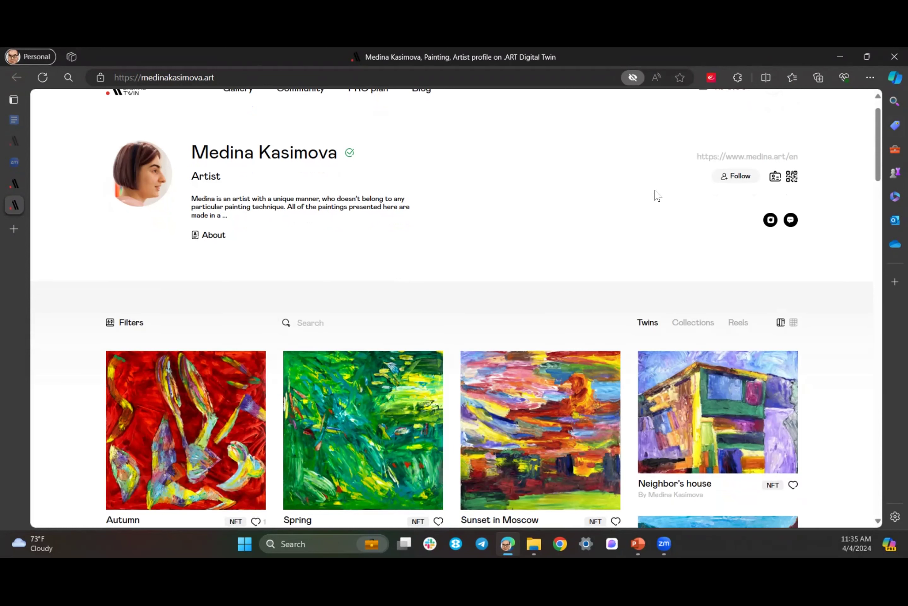
click(203, 237)
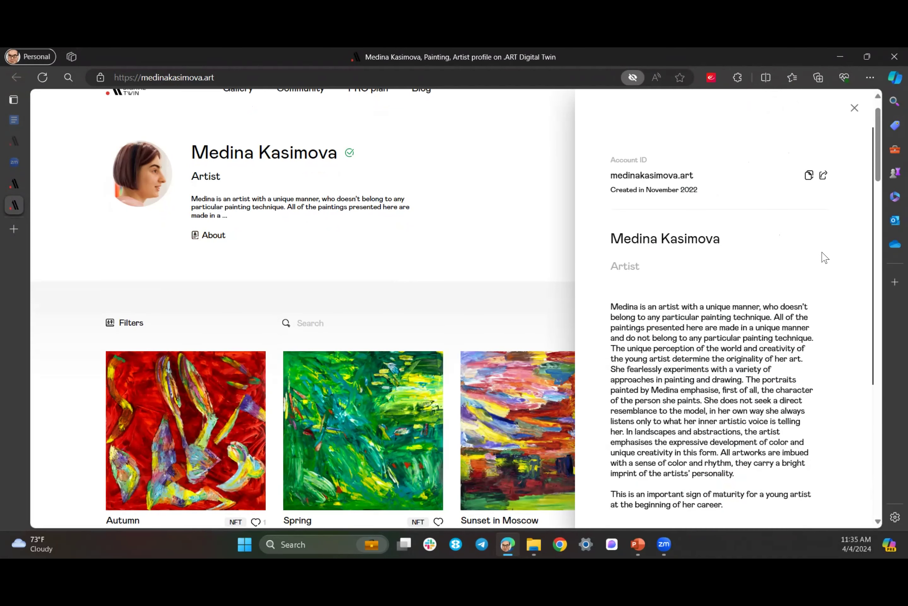
scroll(825, 258, down, 5)
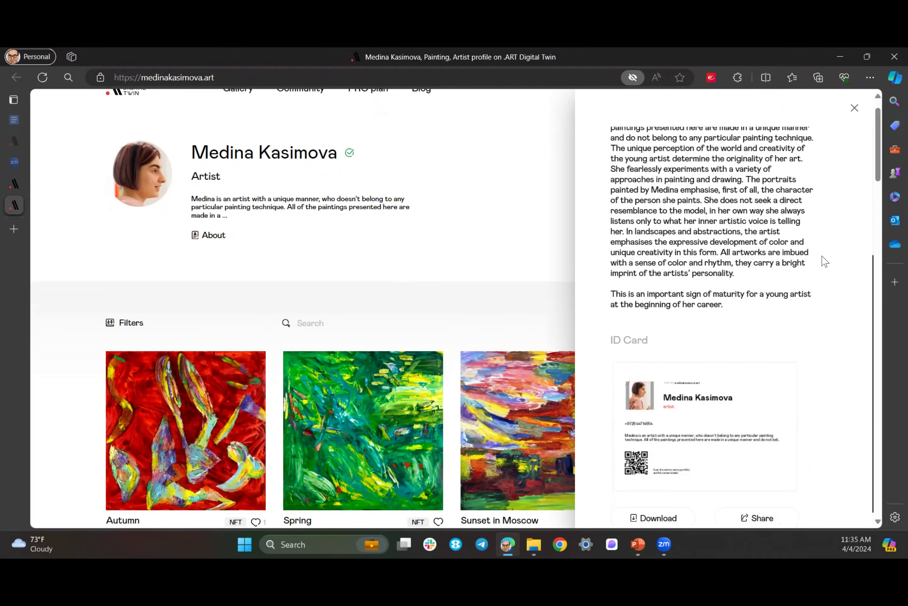
scroll(825, 261, up, 3)
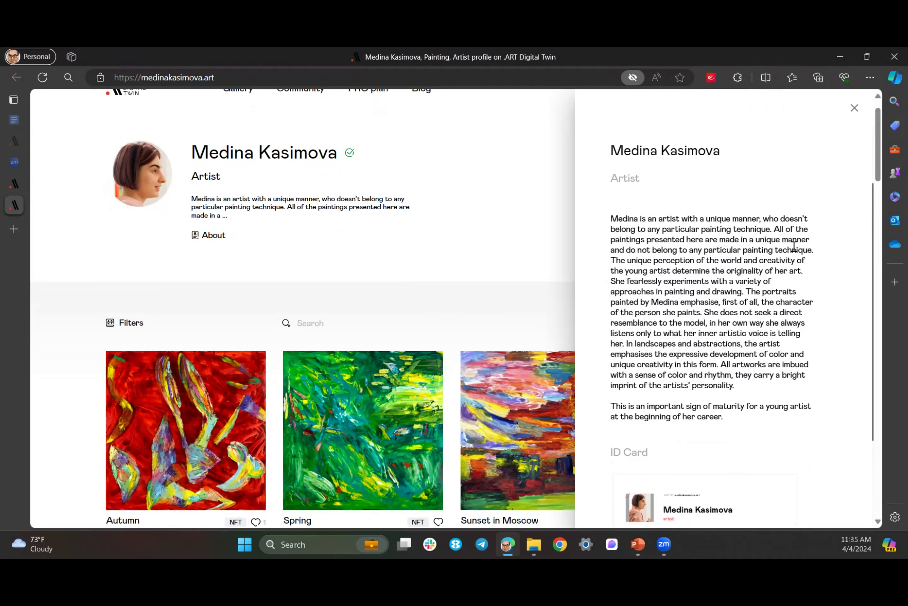
scroll(793, 246, down, 3)
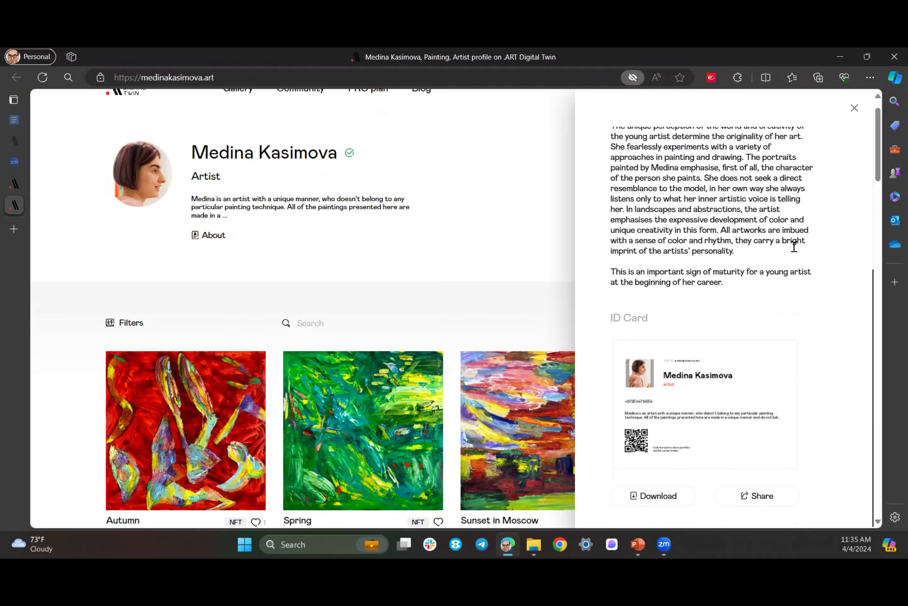
right_click(762, 494)
click(546, 323)
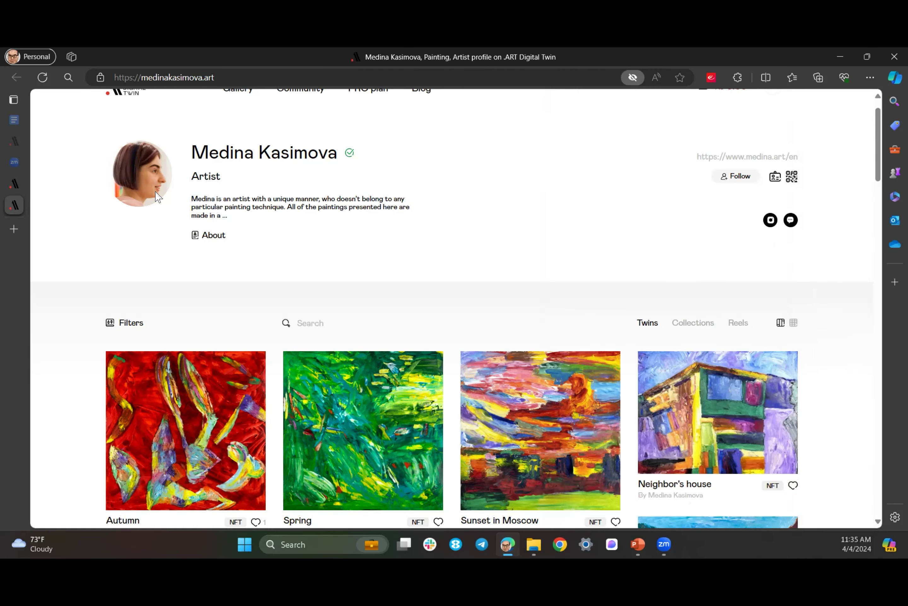
click(196, 235)
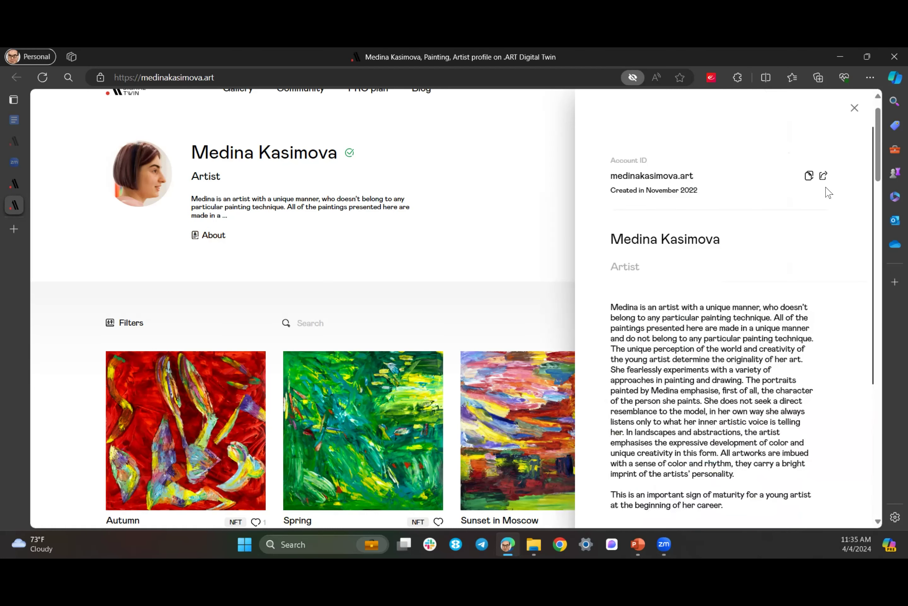
click(823, 176)
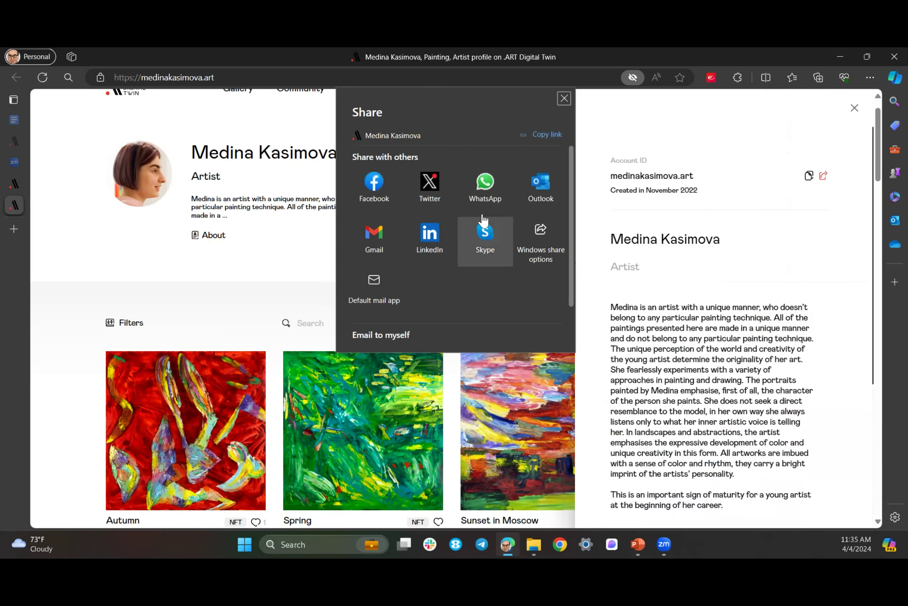
click(564, 99)
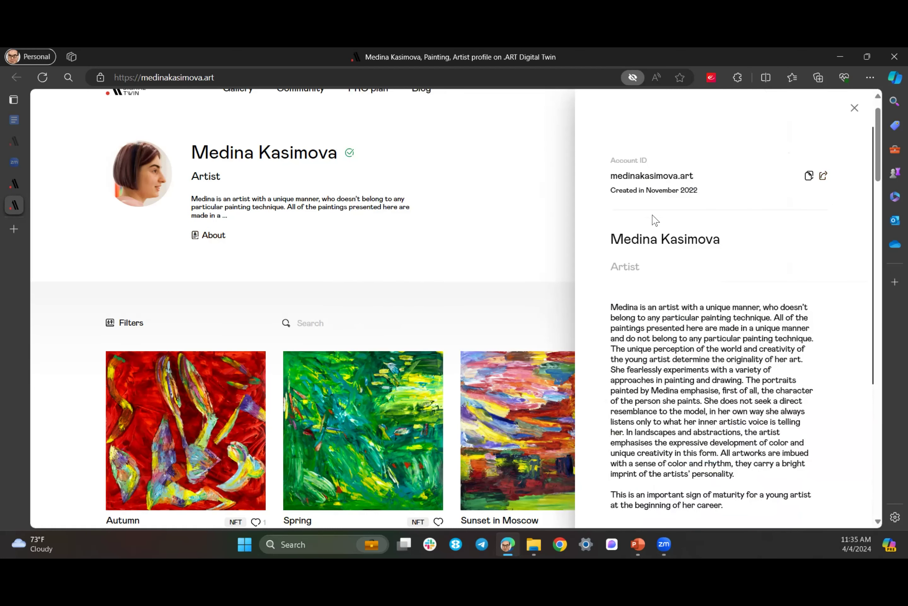
scroll(704, 237, down, 8)
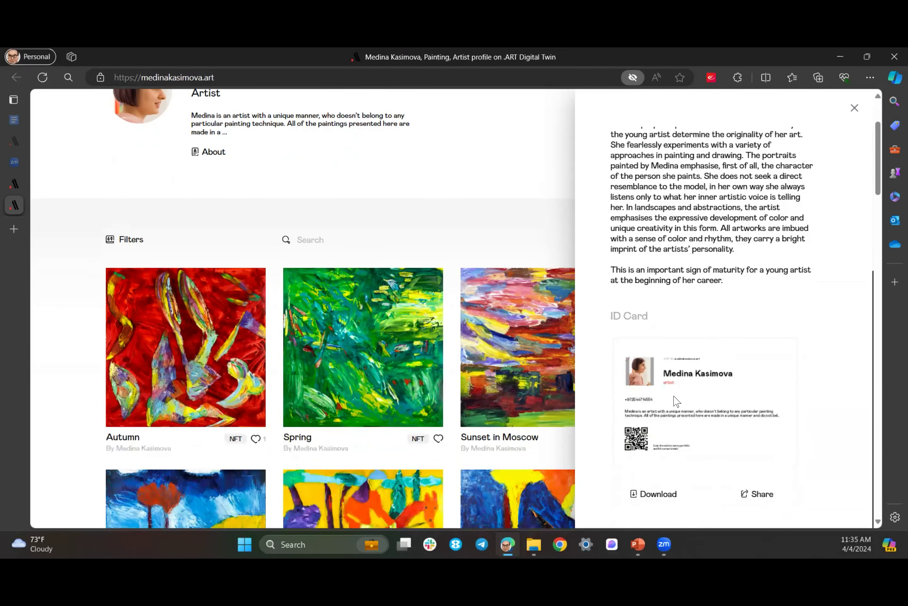
scroll(686, 382, up, 3)
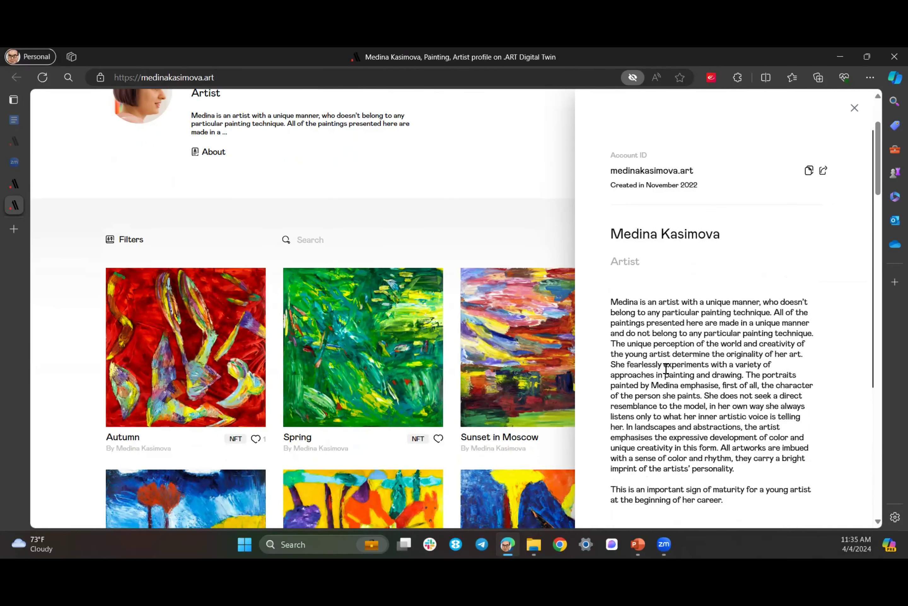
scroll(666, 367, up, 5)
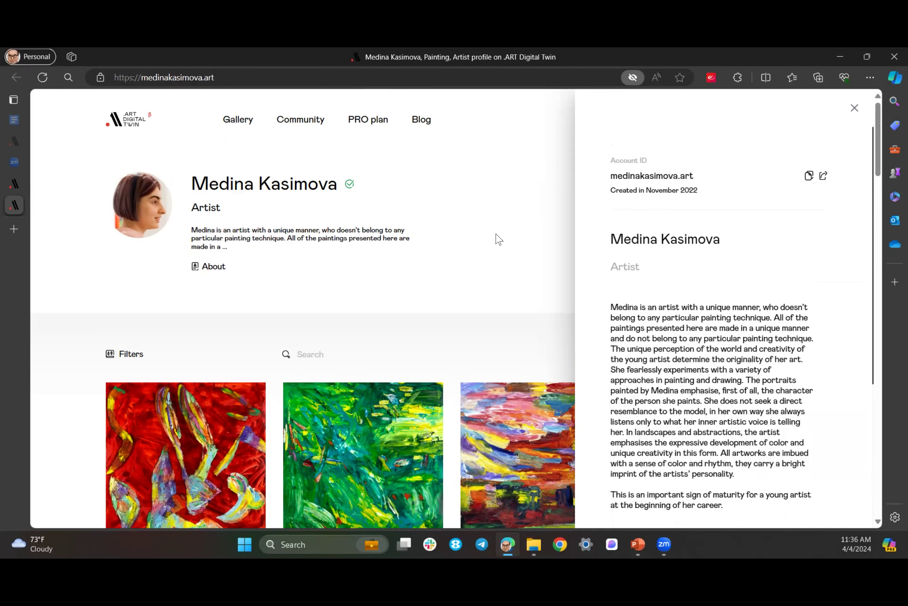
click(499, 239)
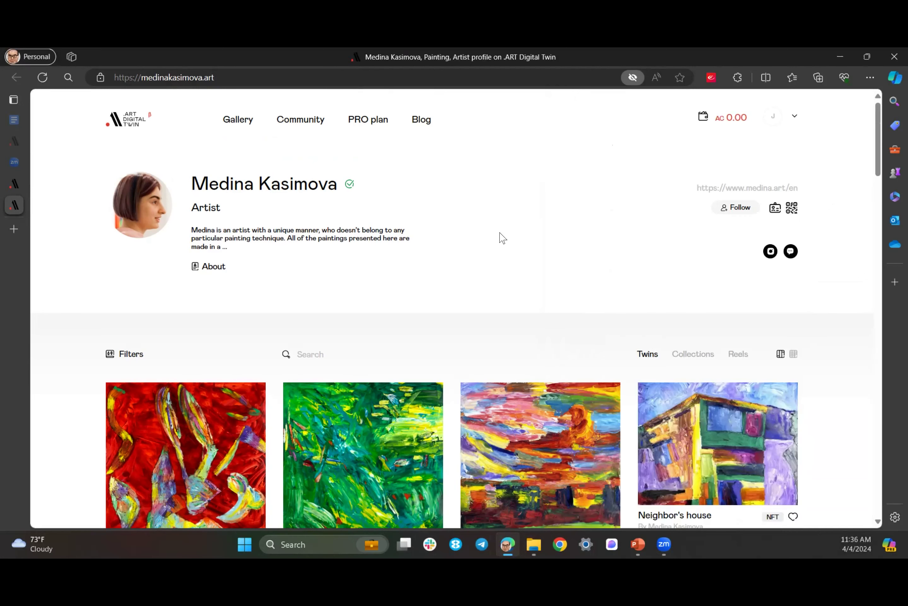
Scroll down the artist's Twins grid to the red-background portrait priced on request
scroll(484, 236, down, 5)
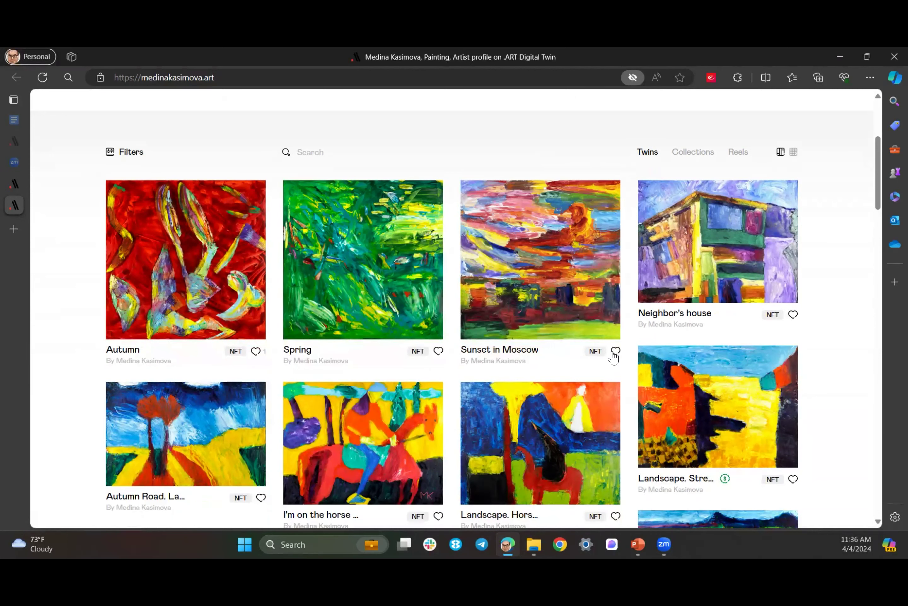
scroll(570, 353, down, 10)
scroll(570, 348, down, 15)
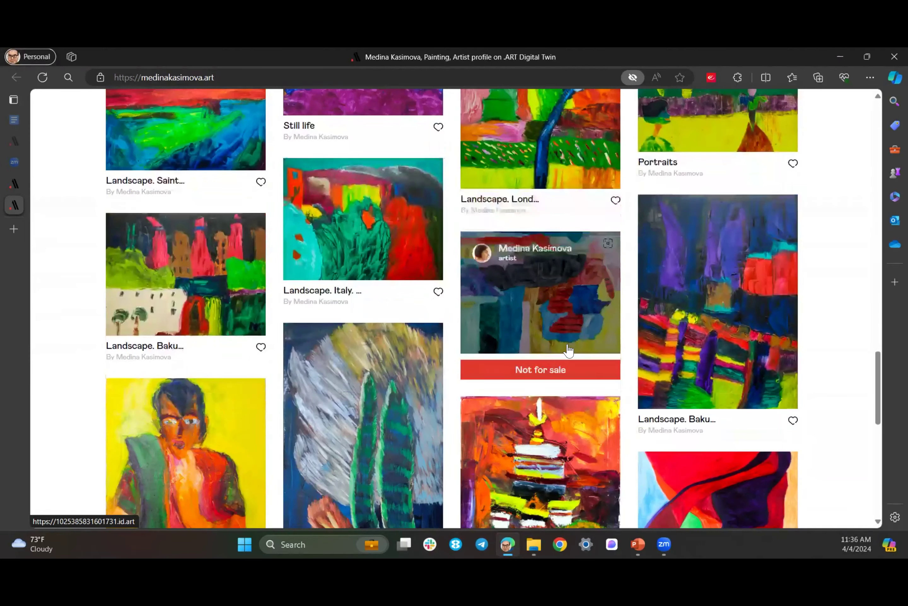
scroll(569, 350, down, 12)
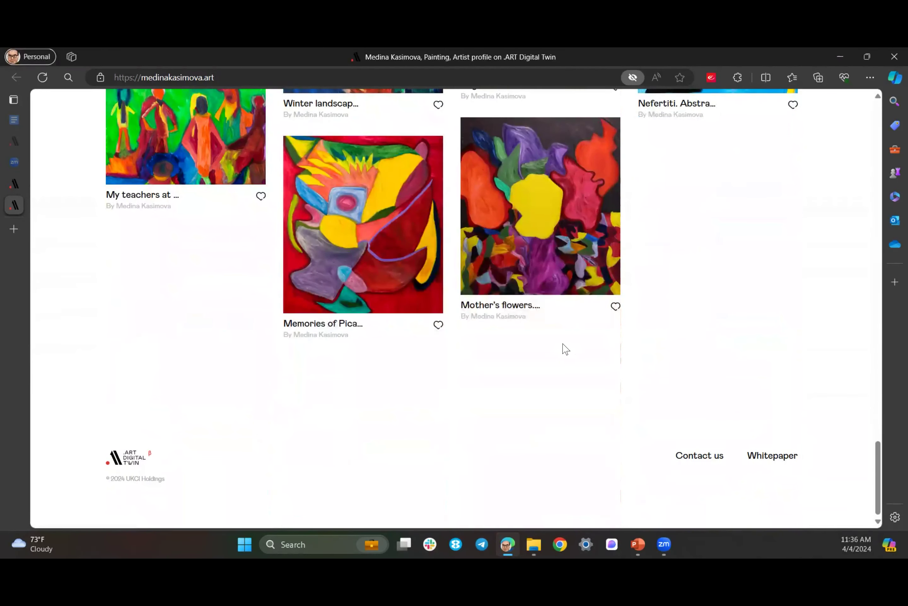
scroll(559, 344, down, 2)
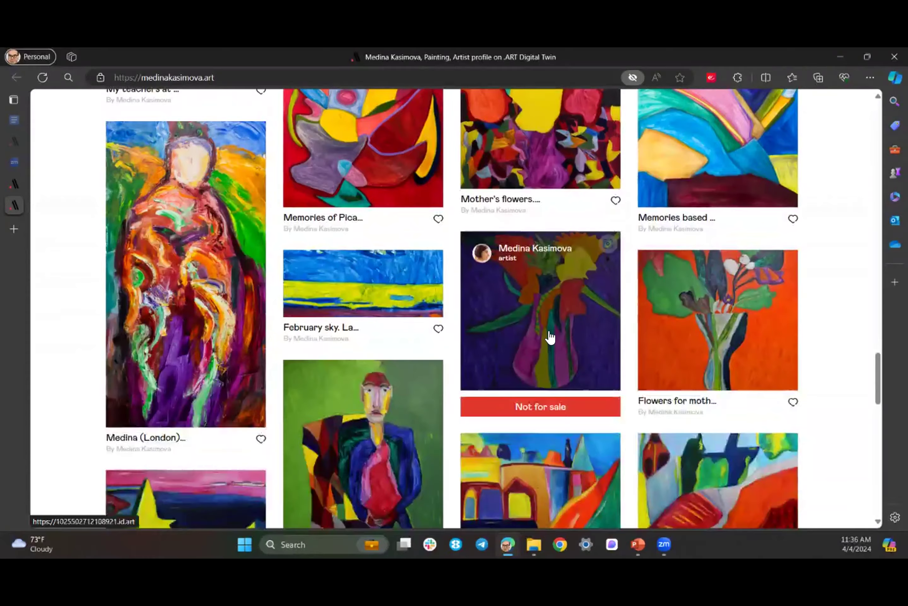
scroll(552, 337, down, 10)
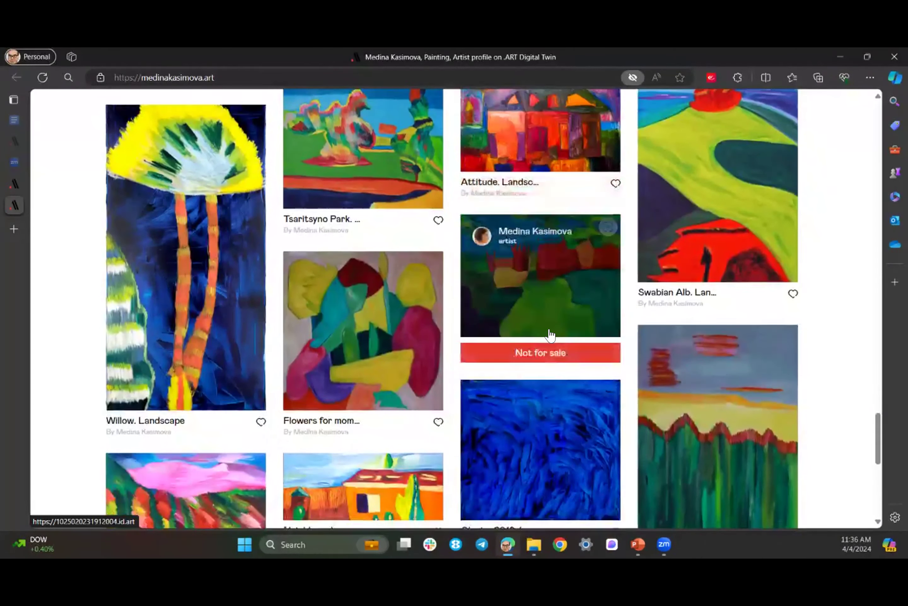
scroll(550, 334, down, 5)
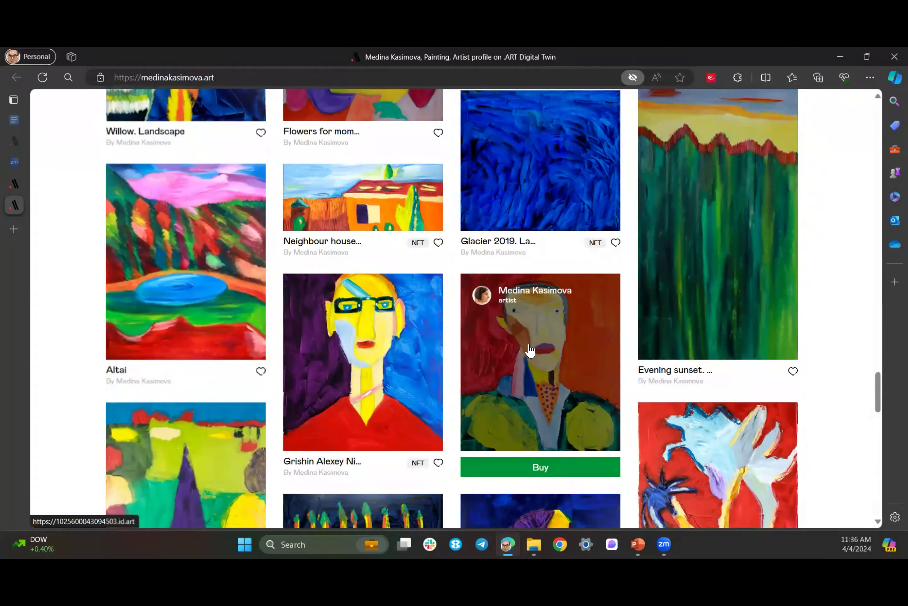
scroll(508, 352, down, 3)
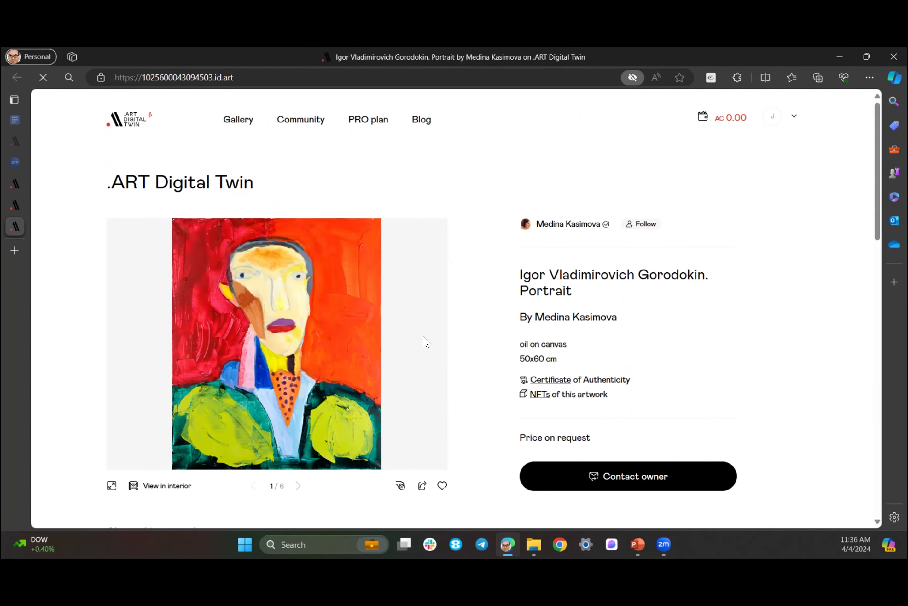
scroll(422, 342, down, 2)
scroll(426, 330, down, 4)
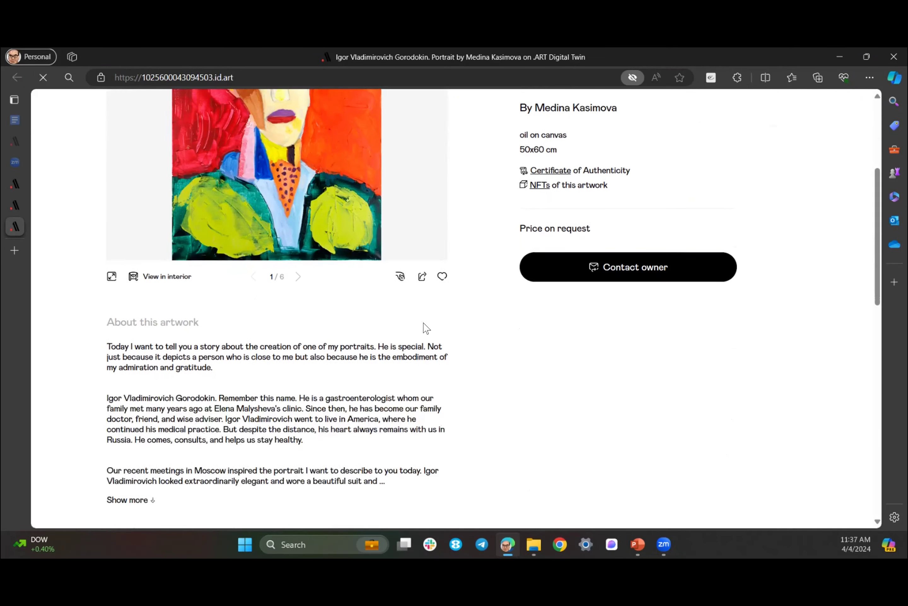
scroll(425, 328, up, 2)
scroll(425, 326, up, 3)
scroll(422, 324, down, 5)
scroll(195, 331, down, 1)
scroll(183, 312, down, 1)
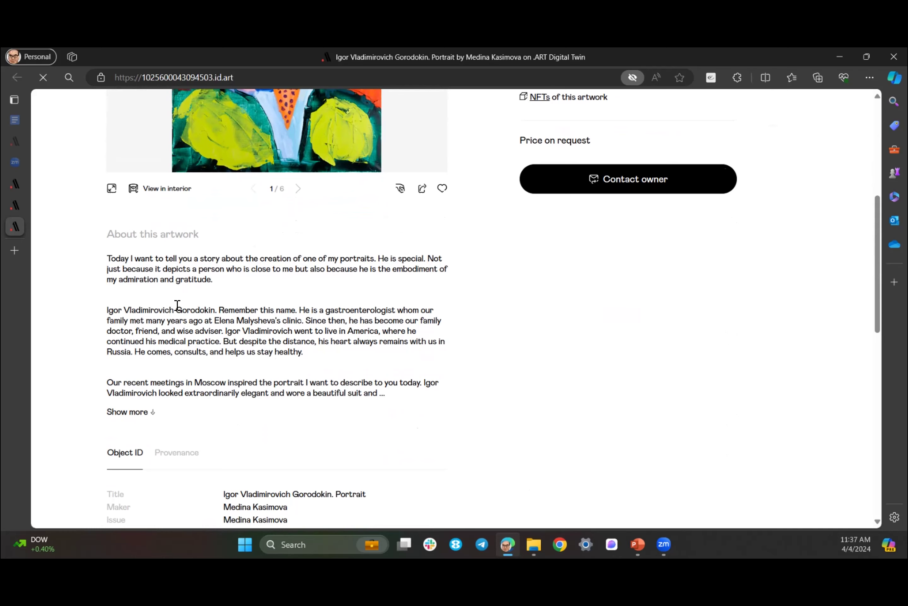
scroll(193, 291, down, 1)
scroll(203, 293, down, 2)
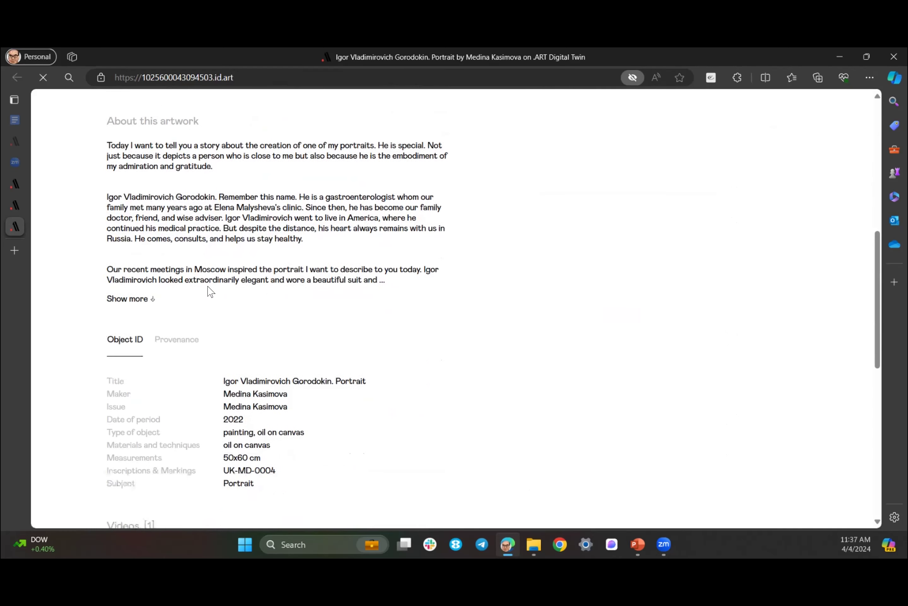
scroll(274, 266, down, 1)
scroll(316, 275, down, 1)
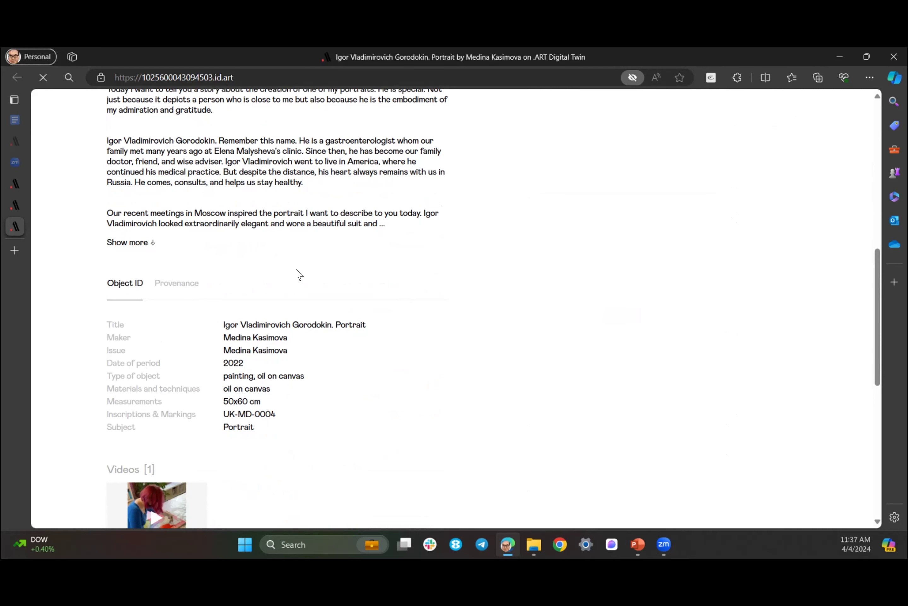
scroll(328, 285, down, 1)
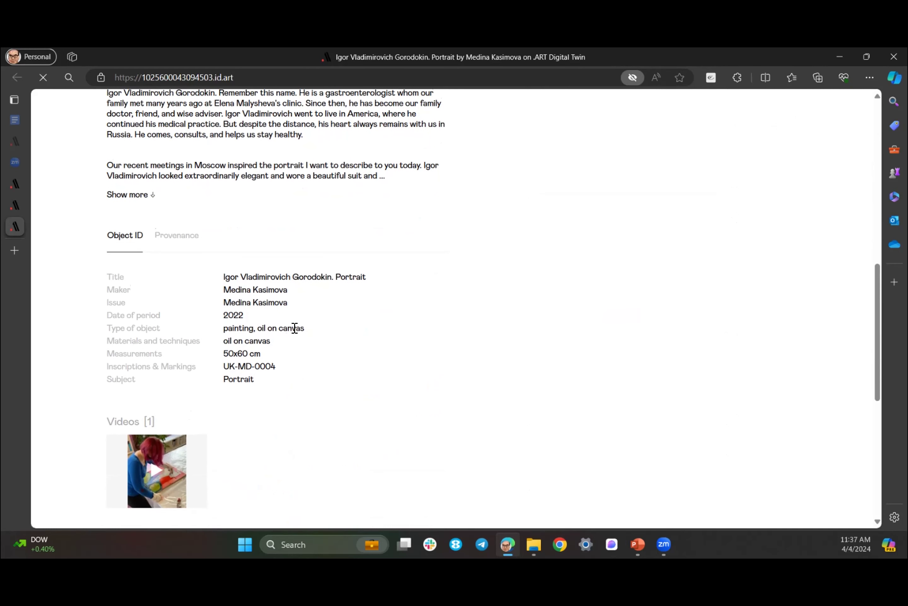
scroll(282, 357, down, 1)
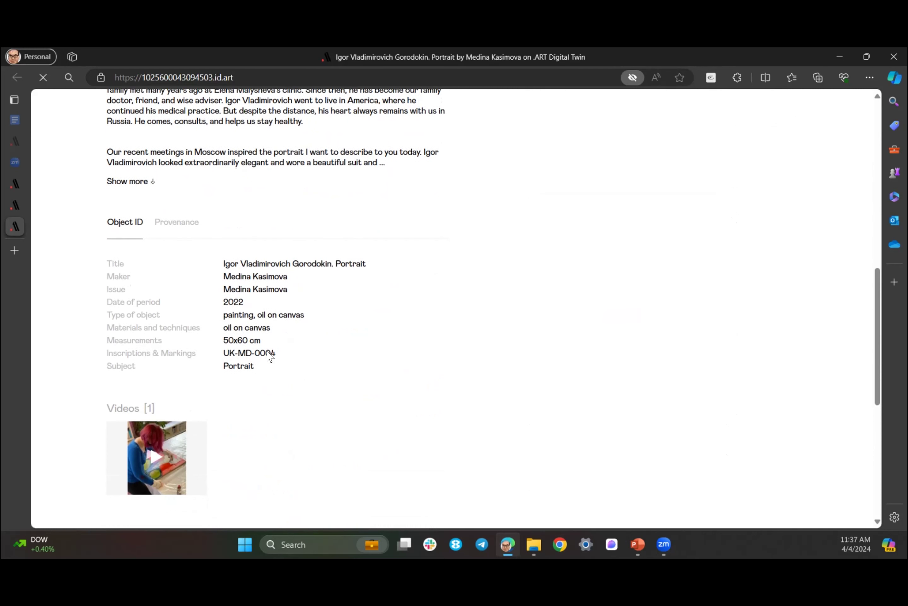
scroll(299, 344, down, 2)
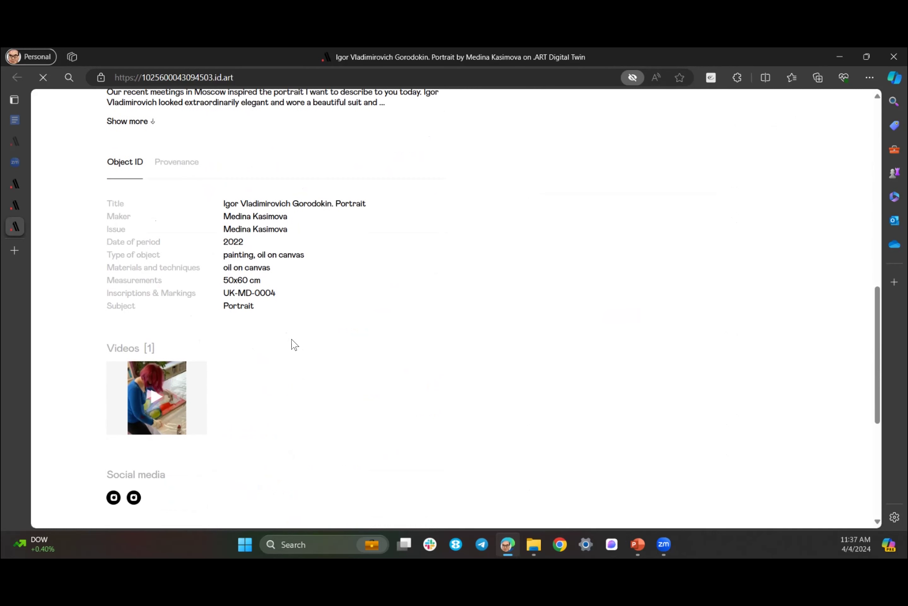
scroll(296, 348, up, 5)
scroll(265, 352, up, 2)
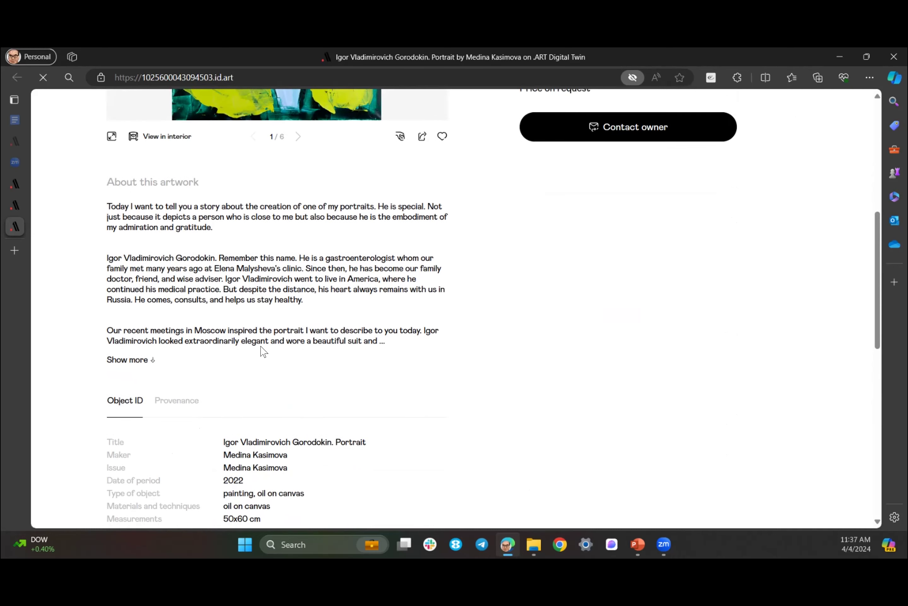
scroll(264, 351, up, 4)
scroll(265, 352, up, 3)
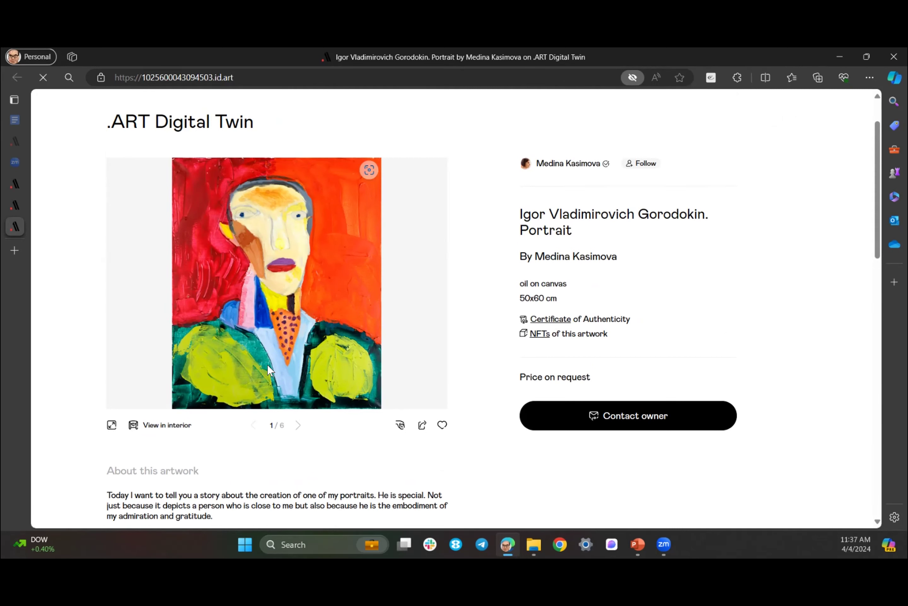
Dismiss a visual image search, then step the gallery through to item 6/6, the painting video
double_click(274, 424)
click(368, 169)
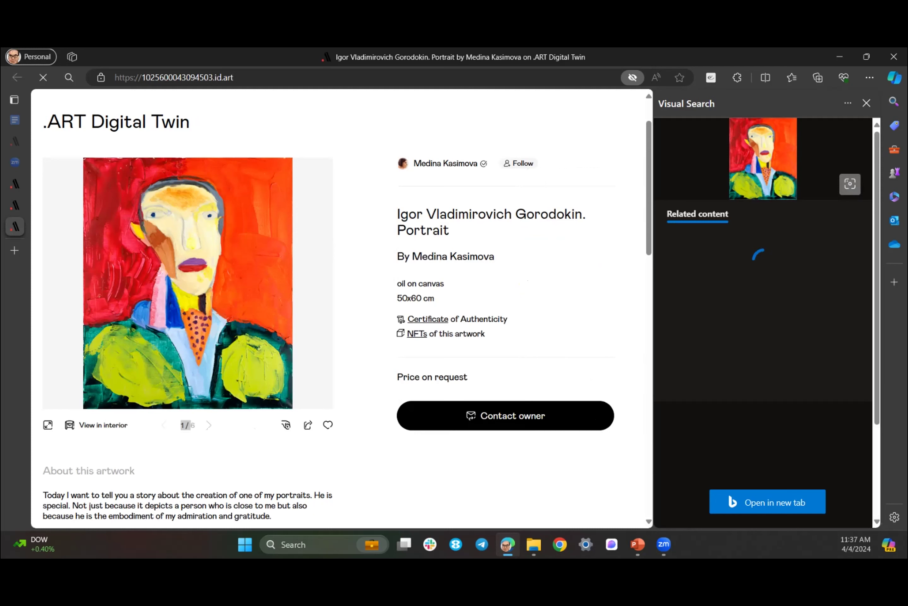
click(867, 103)
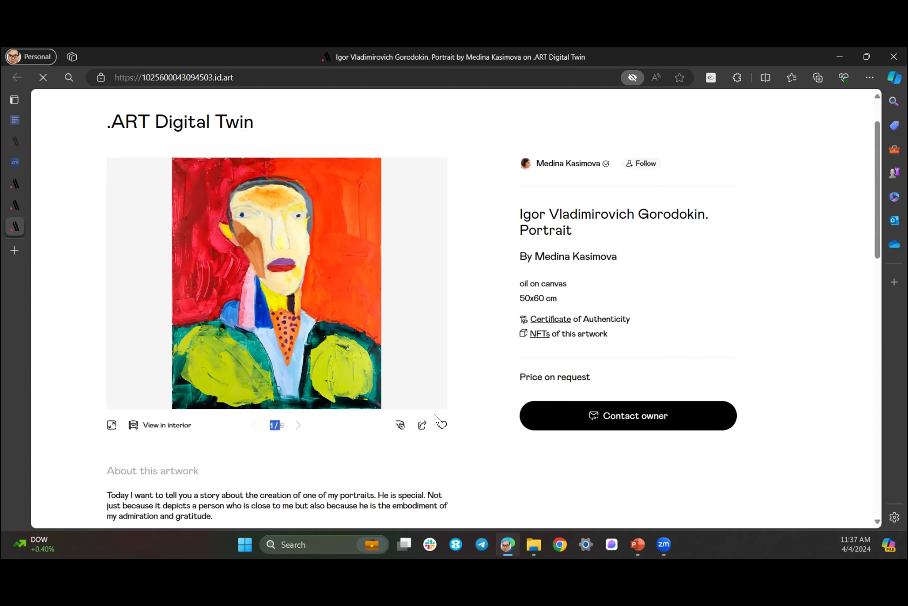
mouse_move(322, 350)
click(298, 425)
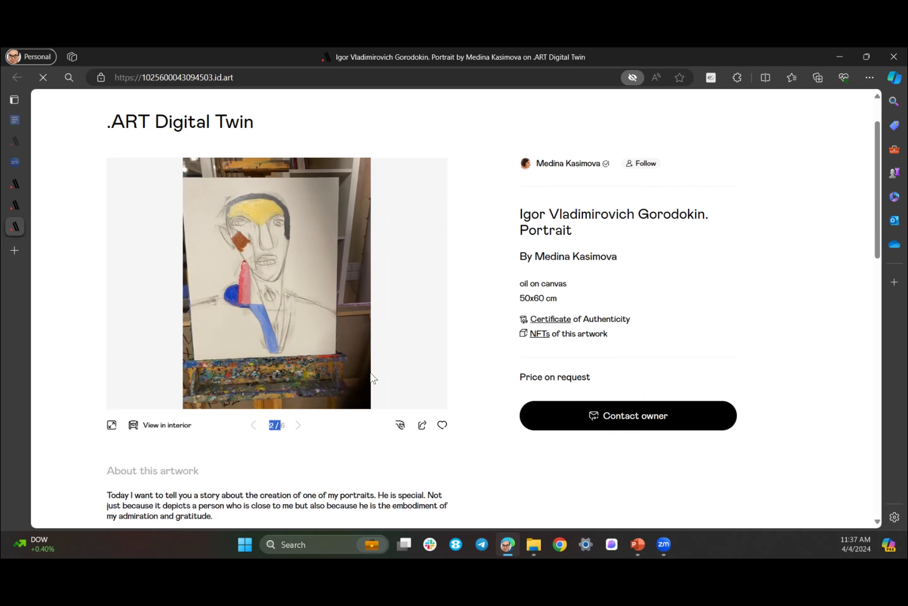
click(297, 424)
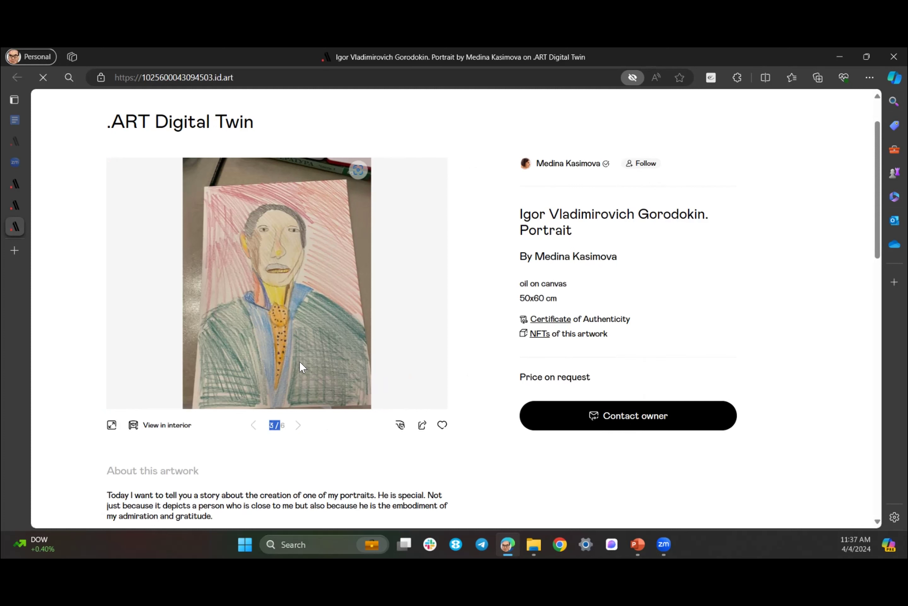
click(296, 426)
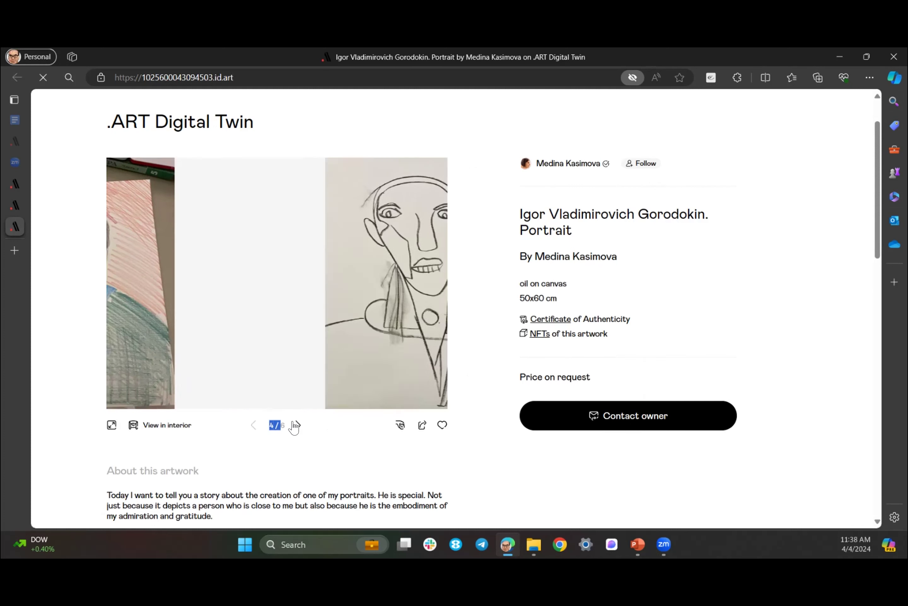
click(297, 425)
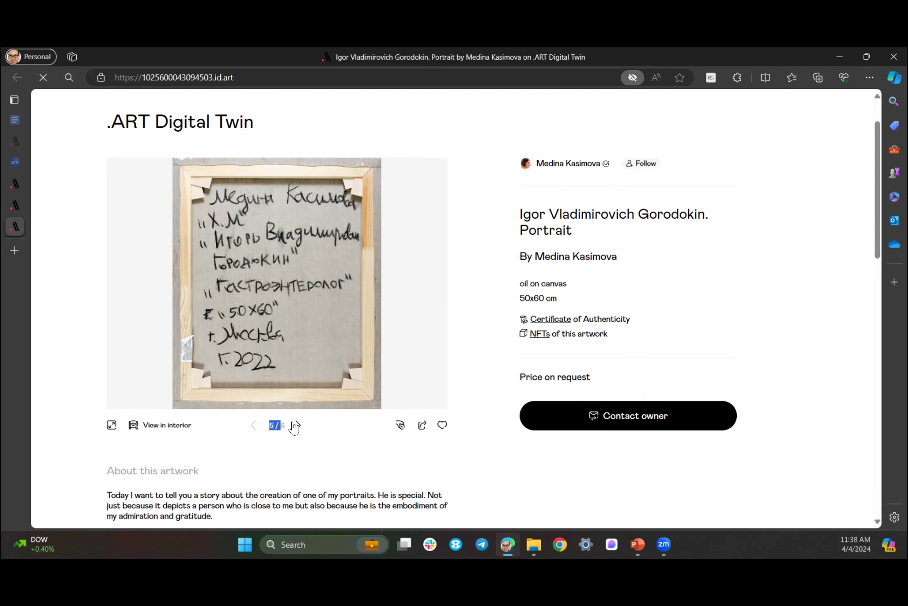
click(296, 426)
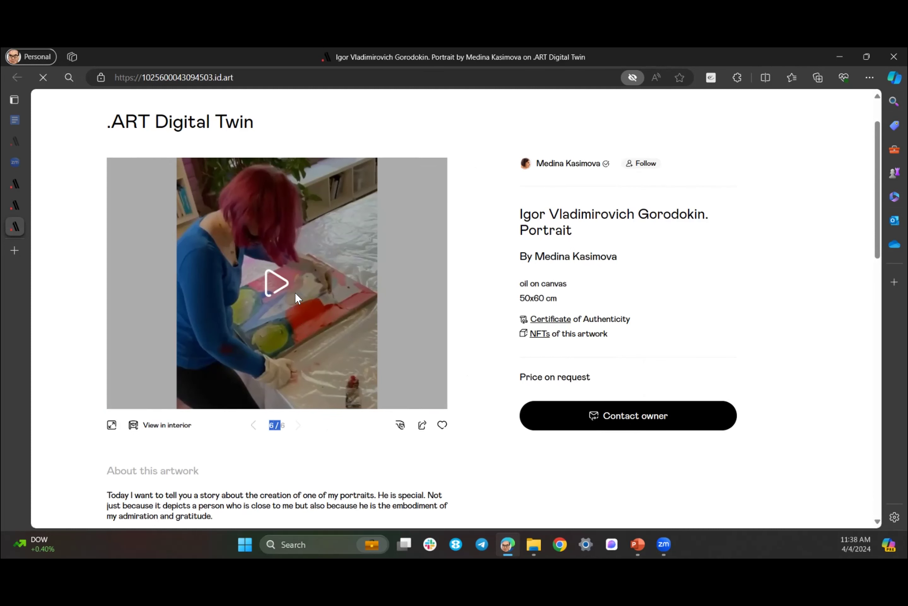
Browse the full-screen lightbox to the final video, play and pause it, then exit
click(270, 289)
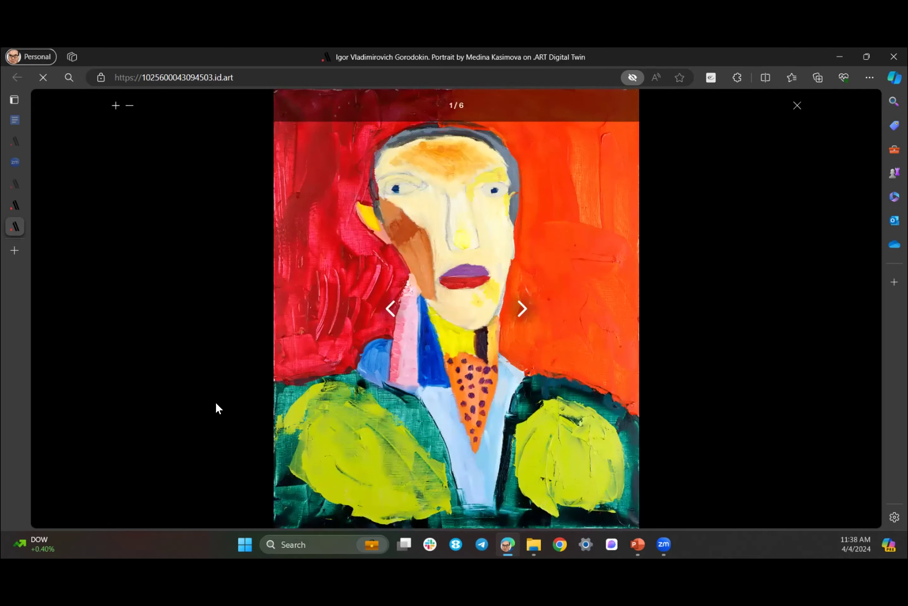
click(522, 309)
click(522, 309)
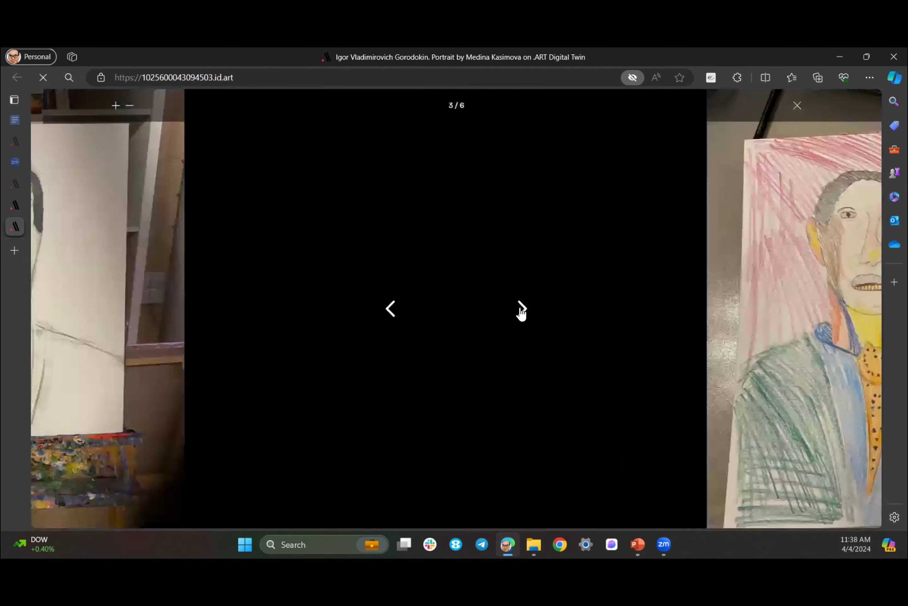
click(522, 309)
click(522, 310)
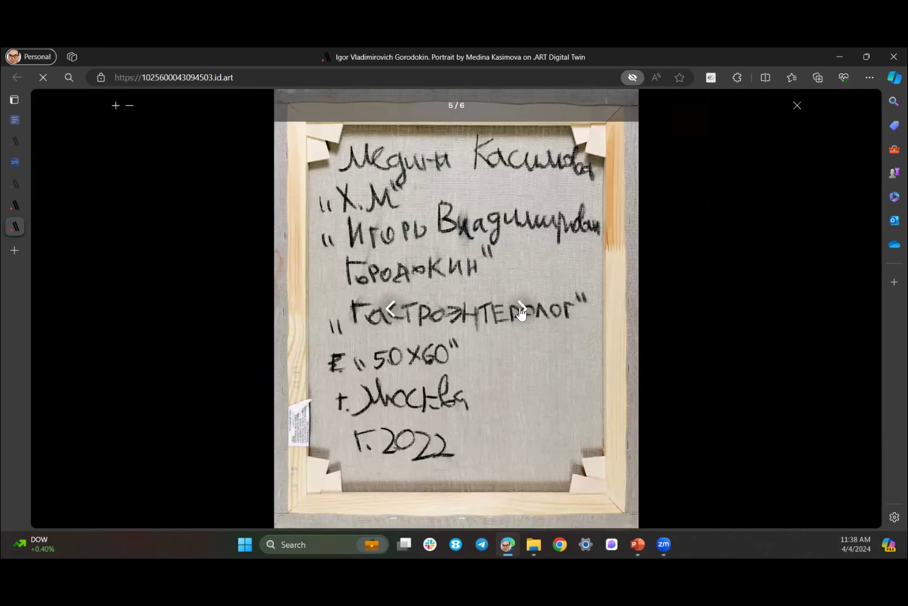
click(522, 311)
click(461, 311)
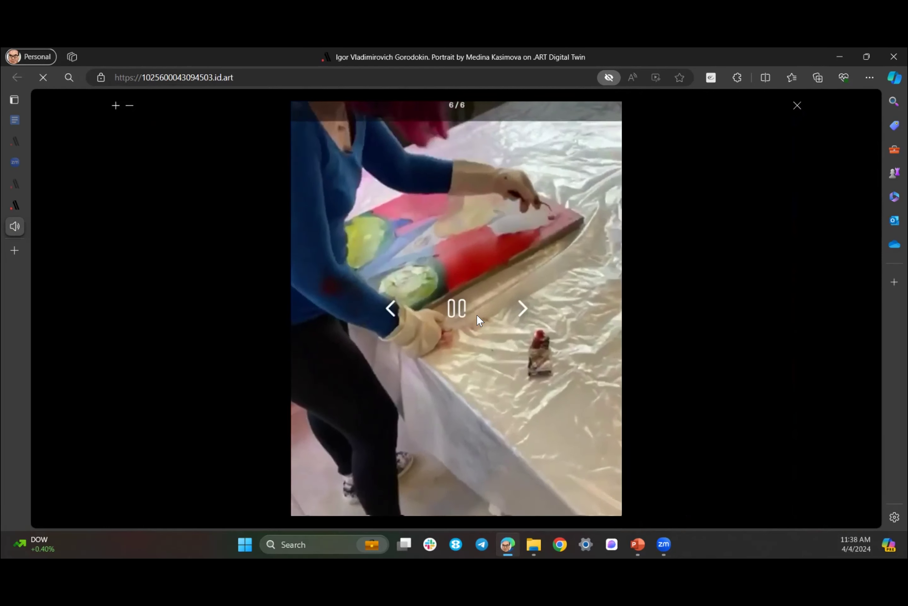
click(464, 311)
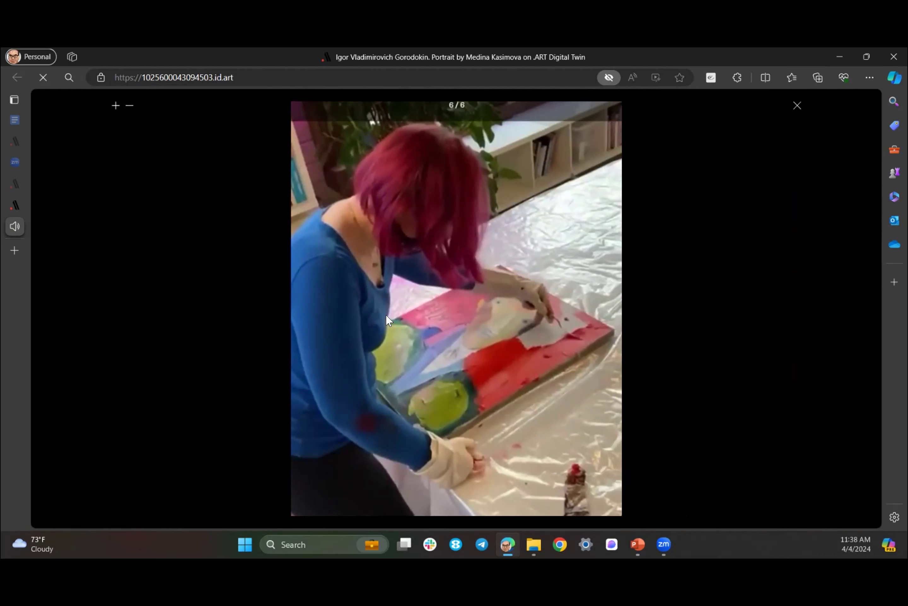
key(Escape)
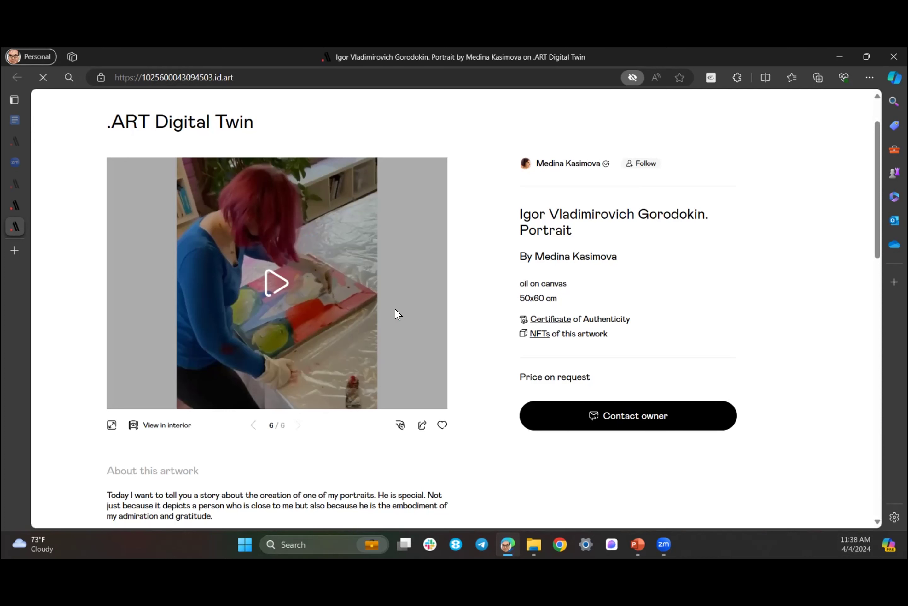
Download the portrait's Certificate of Authenticity PDF and open it from Downloads
scroll(408, 338, down, 1)
scroll(458, 348, down, 1)
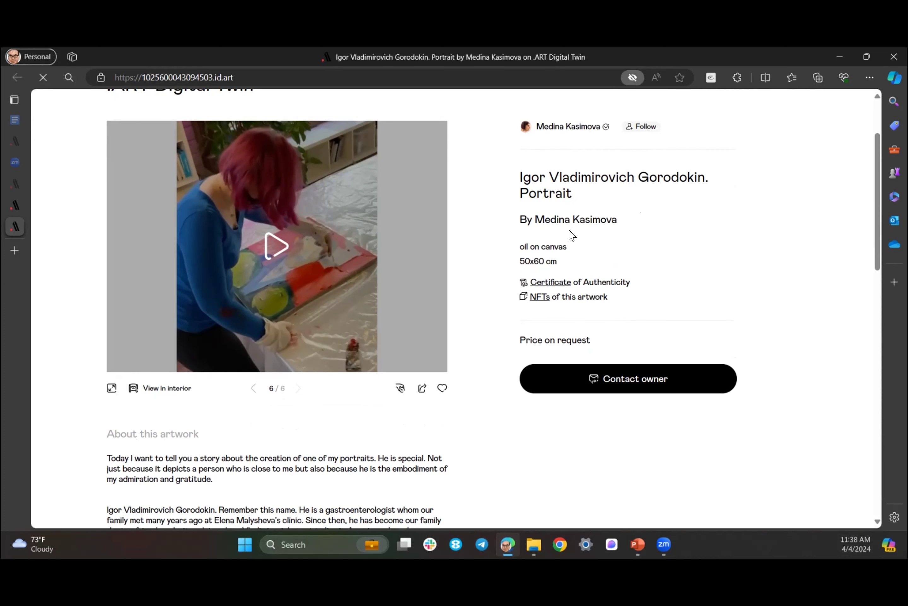
scroll(661, 296, up, 1)
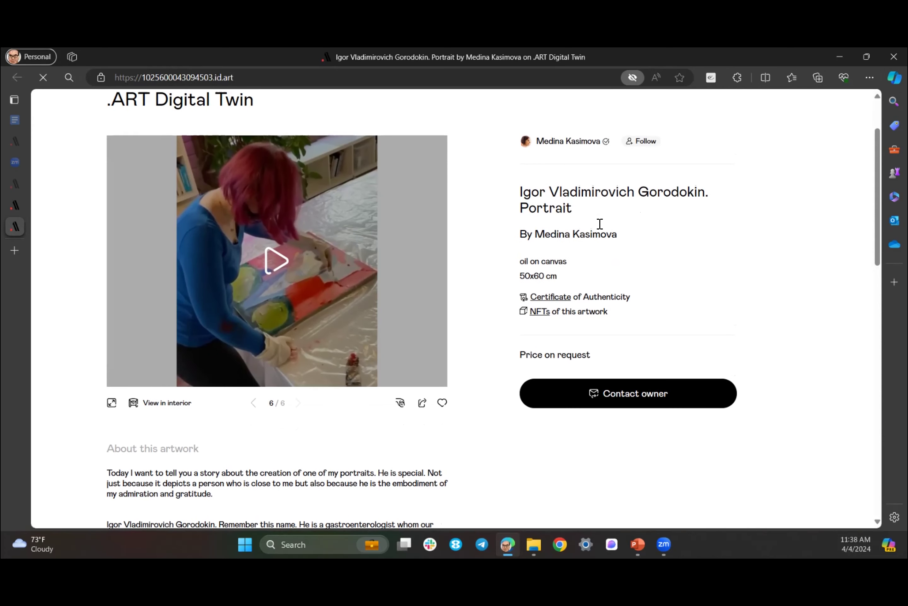
click(551, 298)
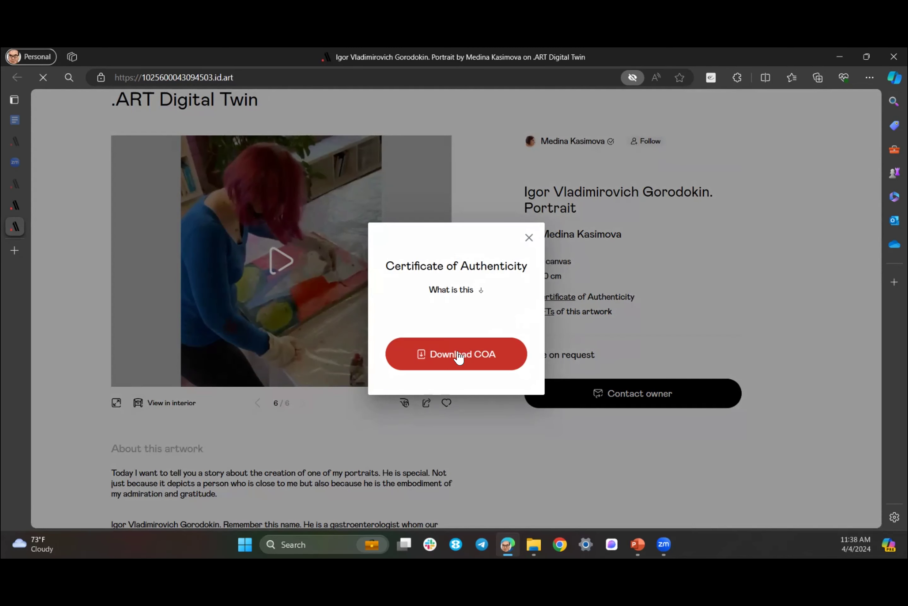
click(458, 350)
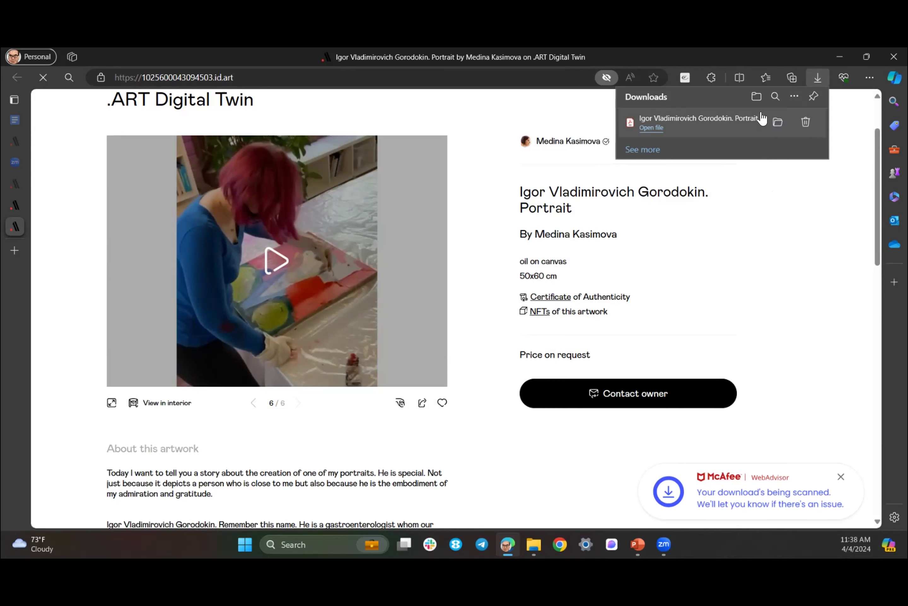
click(651, 127)
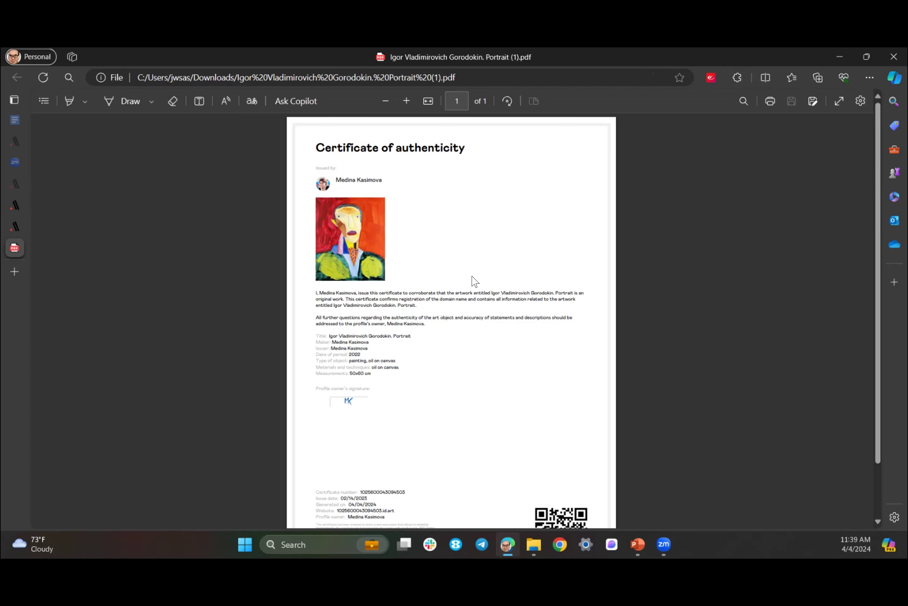
scroll(471, 277, down, 3)
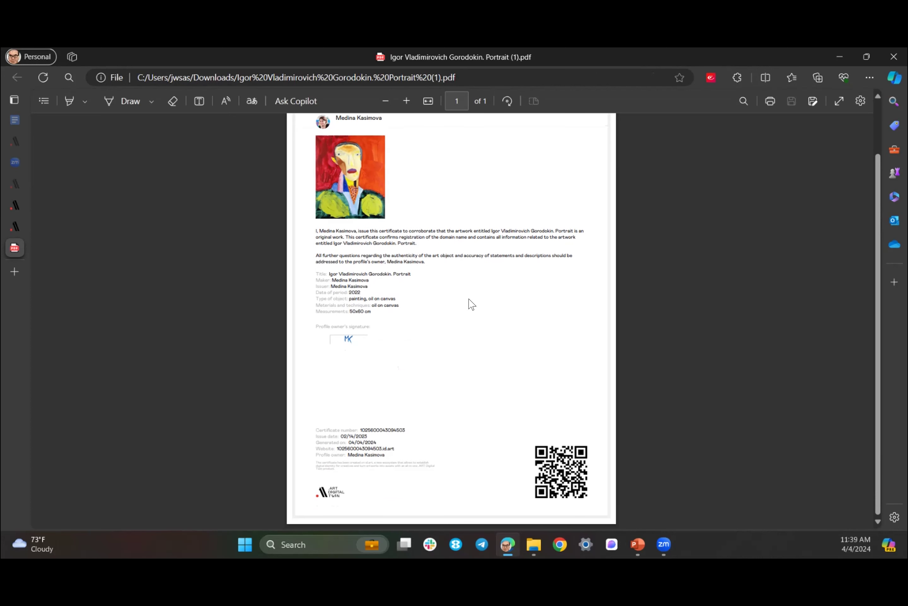
scroll(472, 303, up, 3)
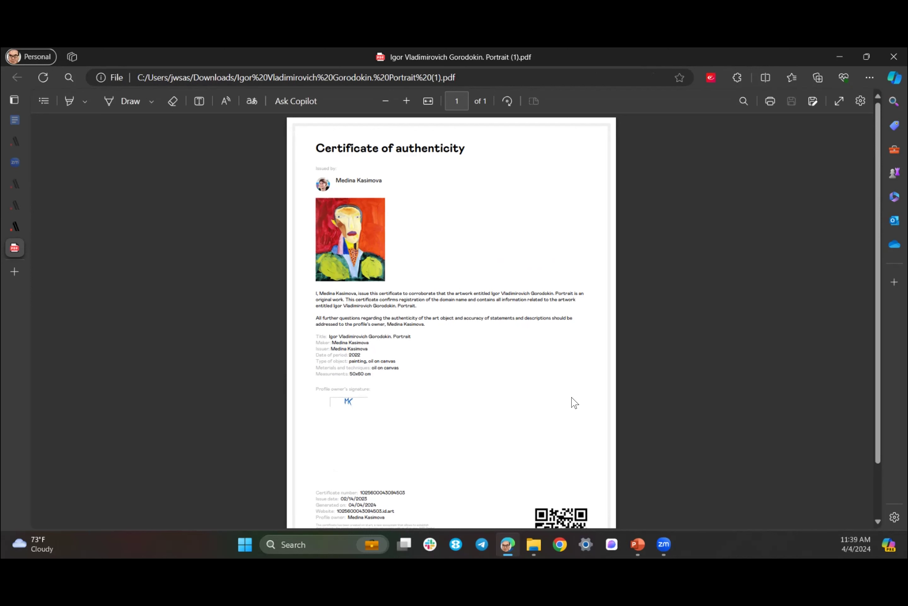
scroll(422, 421, down, 2)
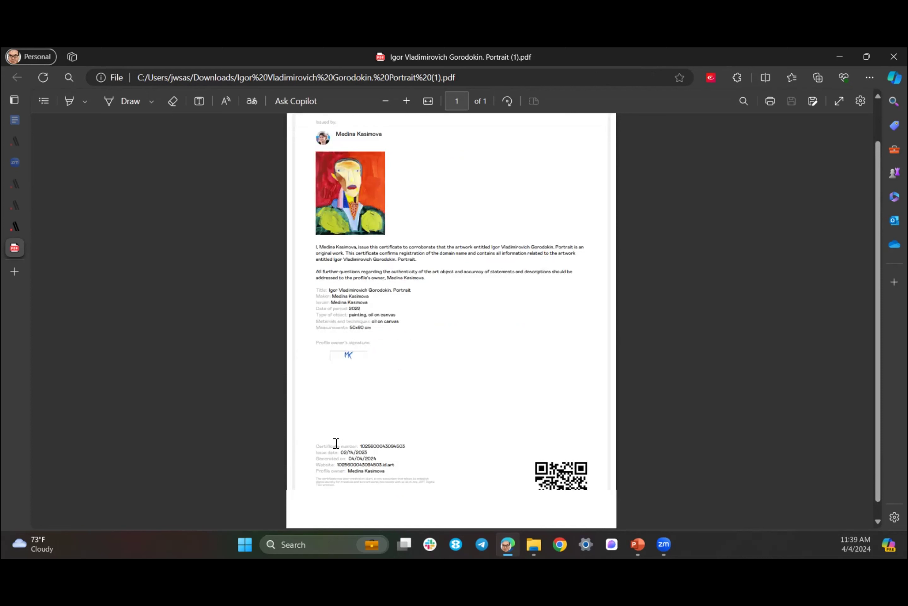
scroll(336, 443, down, 1)
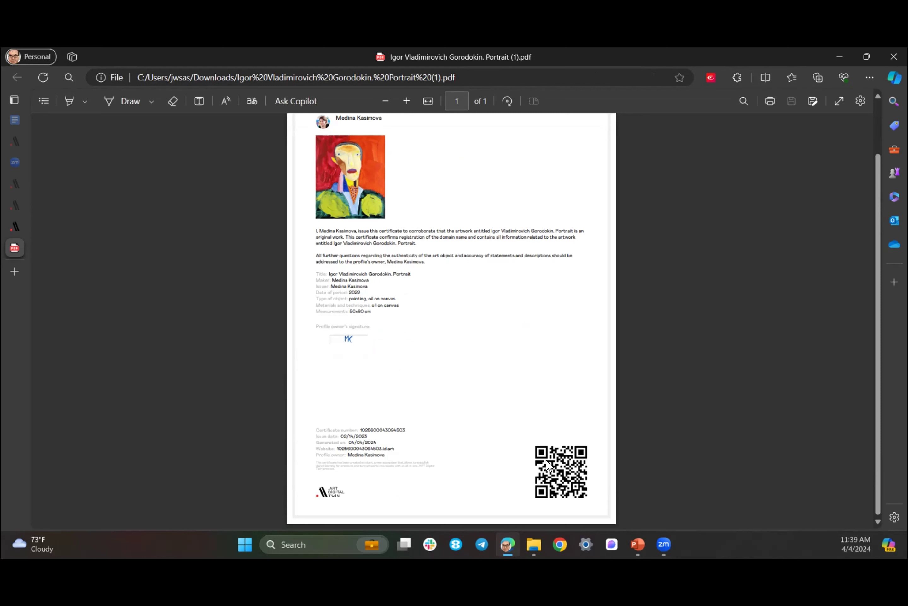
scroll(563, 440, up, 2)
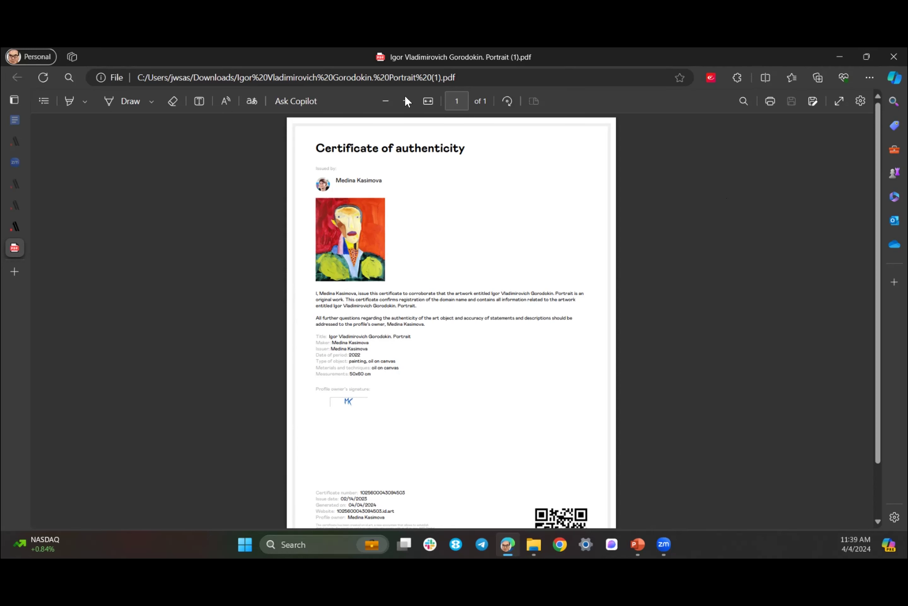
mouse_move(18, 214)
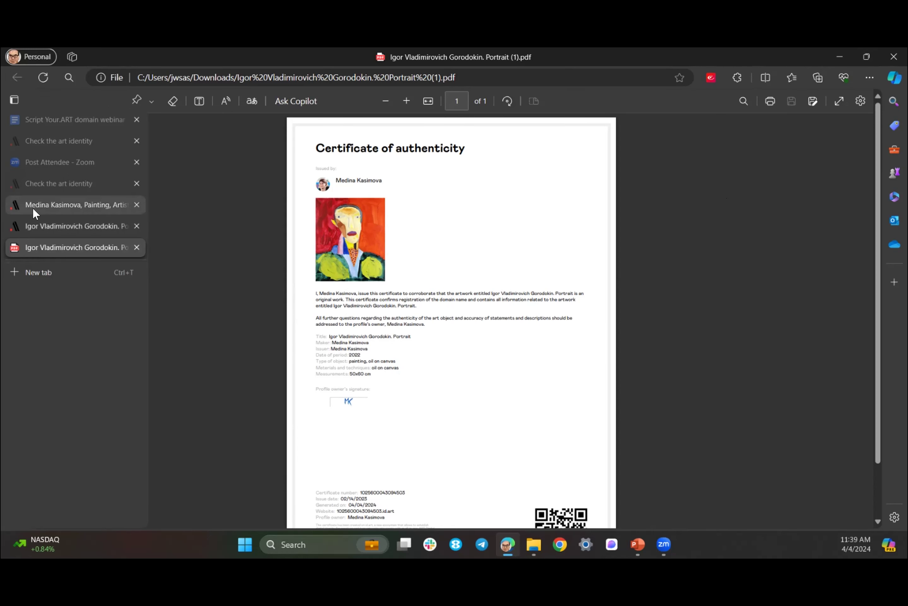
Back on the portrait's page, open its NFT listing on Rarible from 'NFTs of this artwork'
click(34, 225)
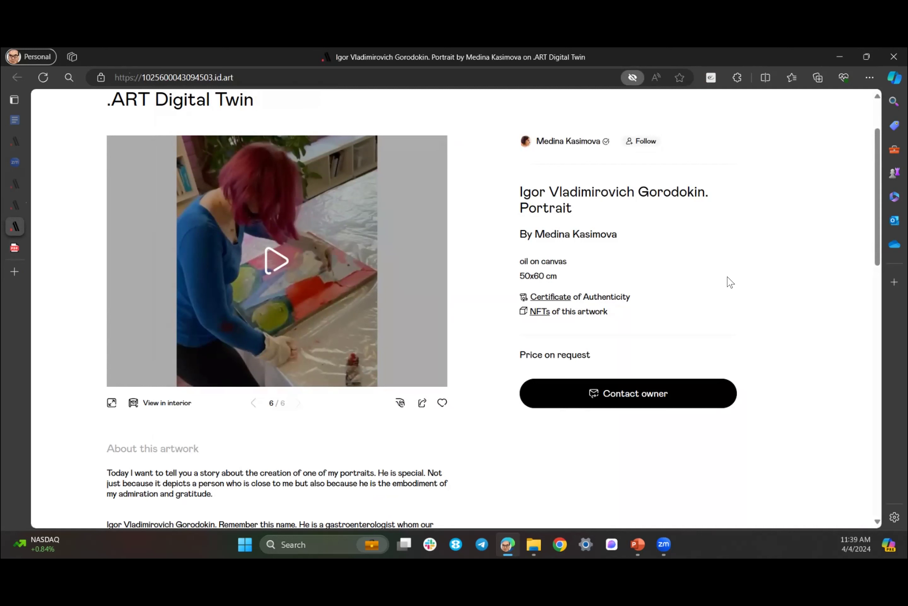
click(533, 311)
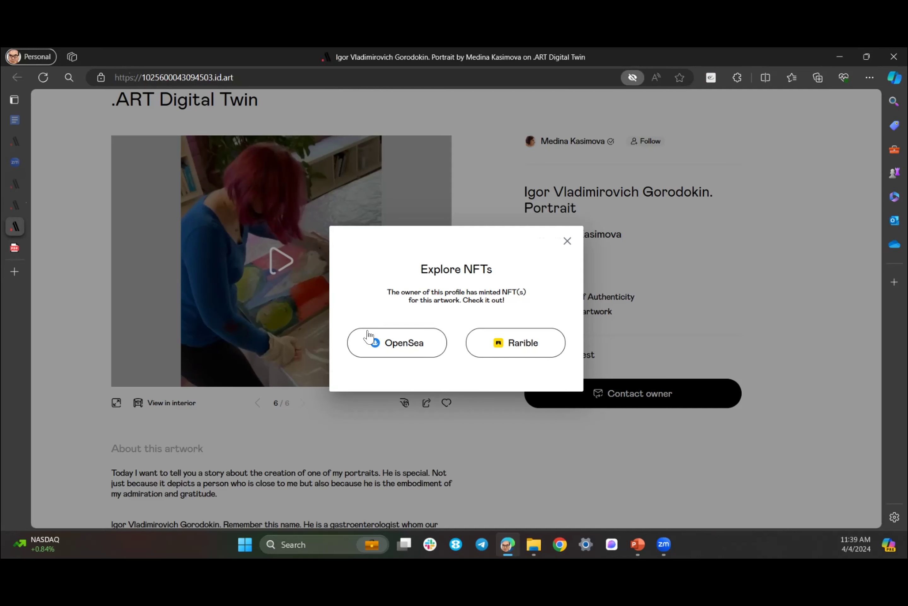
click(521, 342)
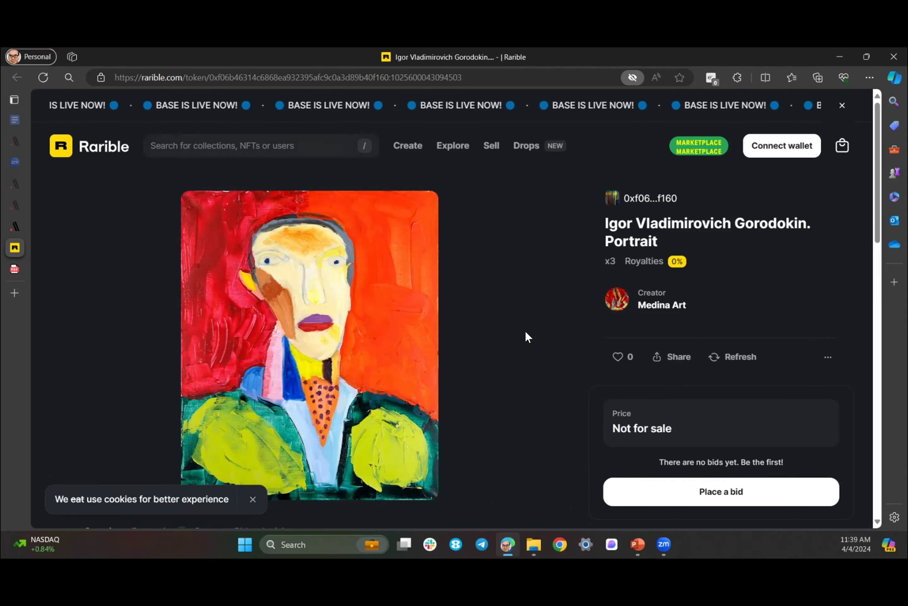
Show the Rarible token's Properties tab listing seven traits, including 2022, oil on canvas, 50×60 cm
scroll(522, 335, down, 1)
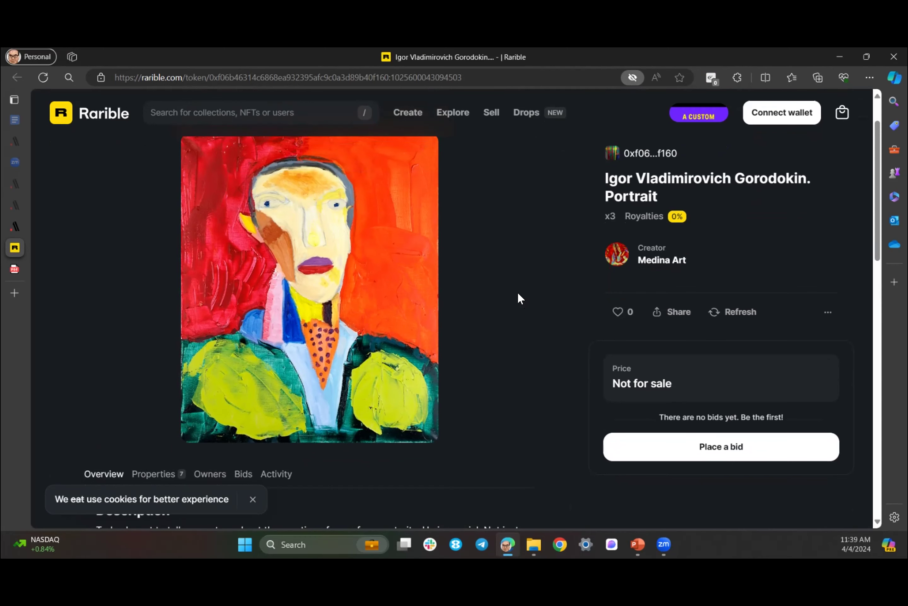
scroll(520, 302, down, 1)
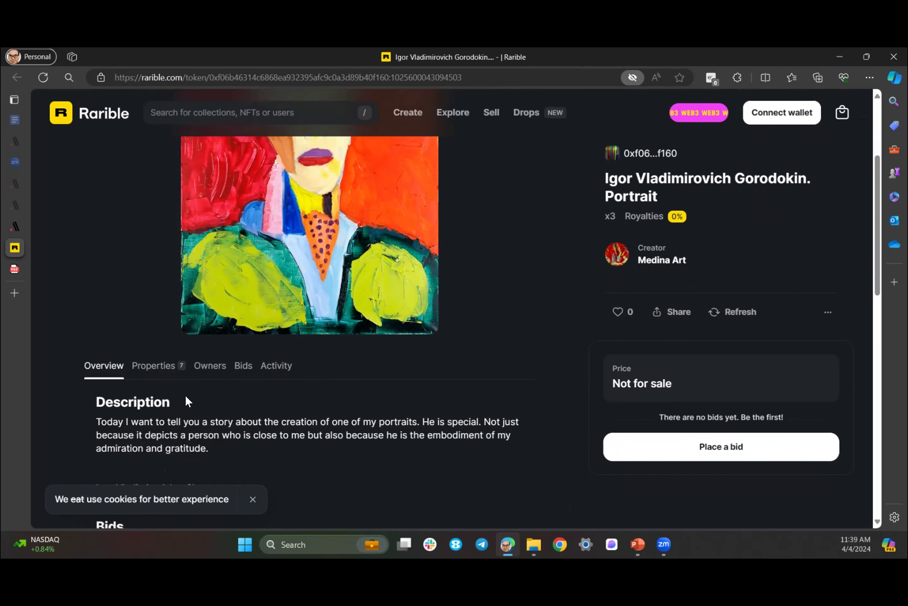
scroll(221, 403, down, 1)
scroll(176, 374, down, 1)
scroll(177, 374, down, 2)
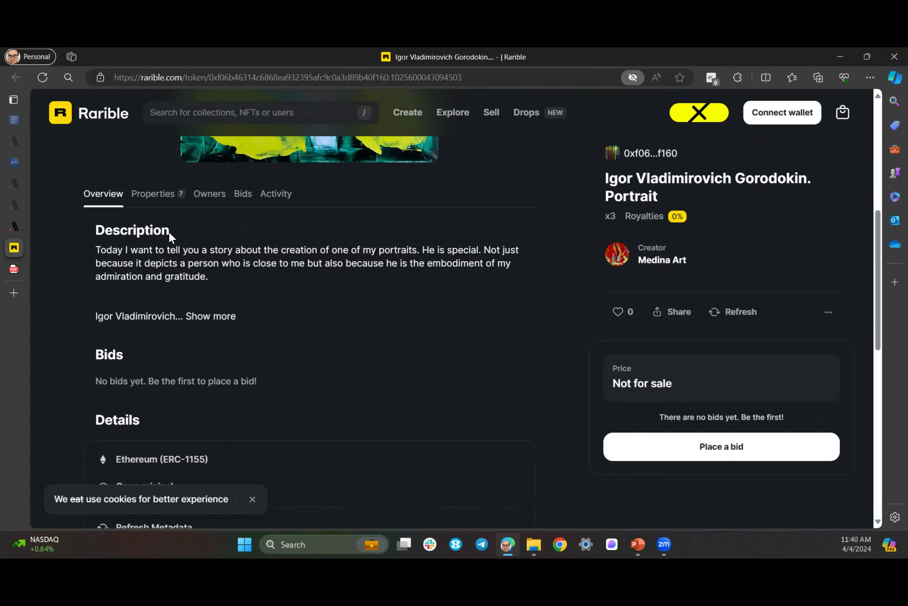
click(158, 195)
scroll(256, 293, down, 5)
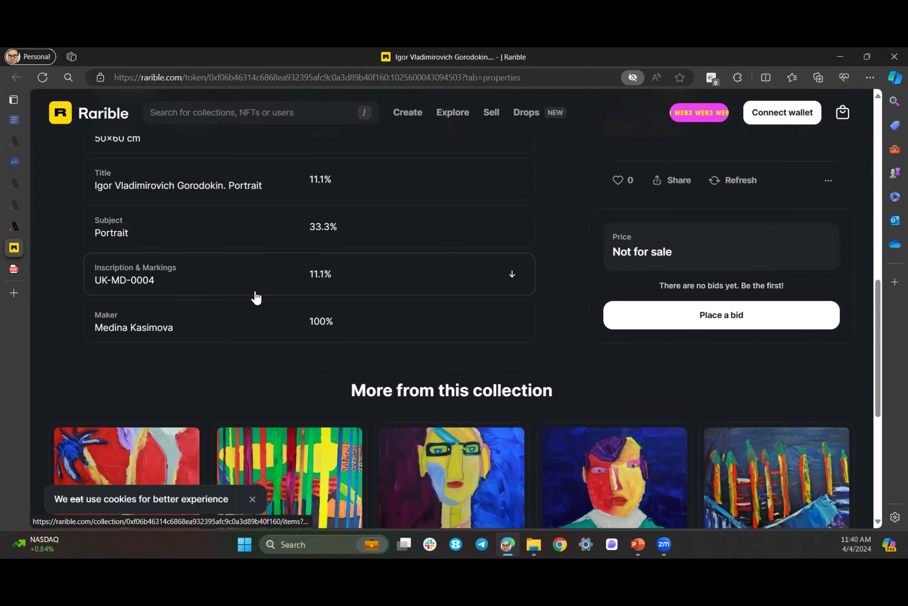
scroll(256, 296, up, 5)
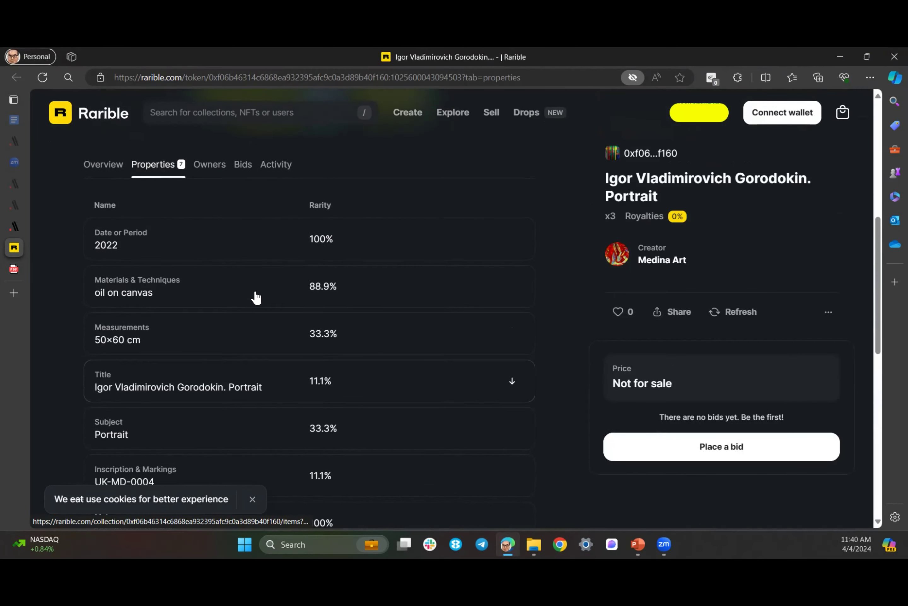
scroll(256, 297, up, 8)
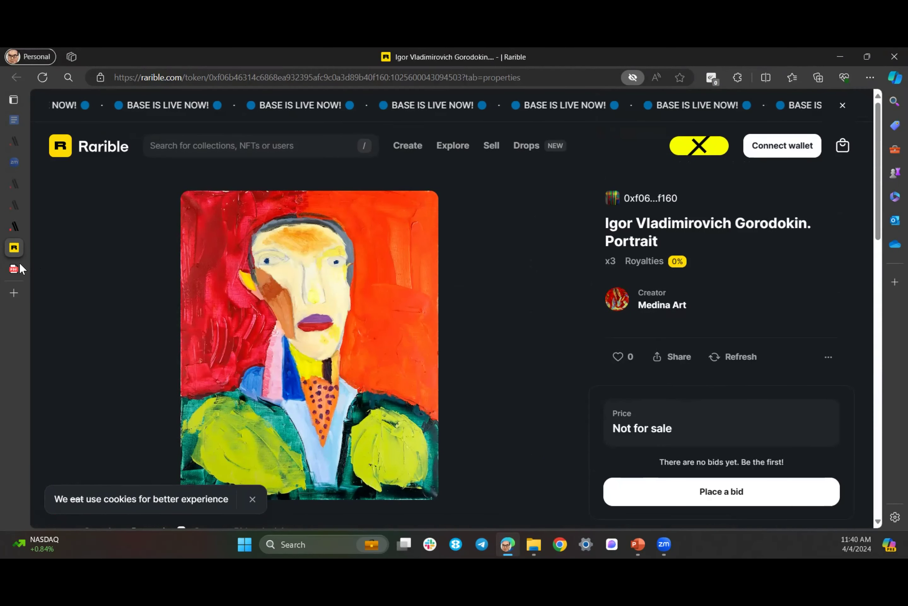
Switch back to the id.art artwork tab and close the Explore NFTs pop-up
mouse_move(17, 228)
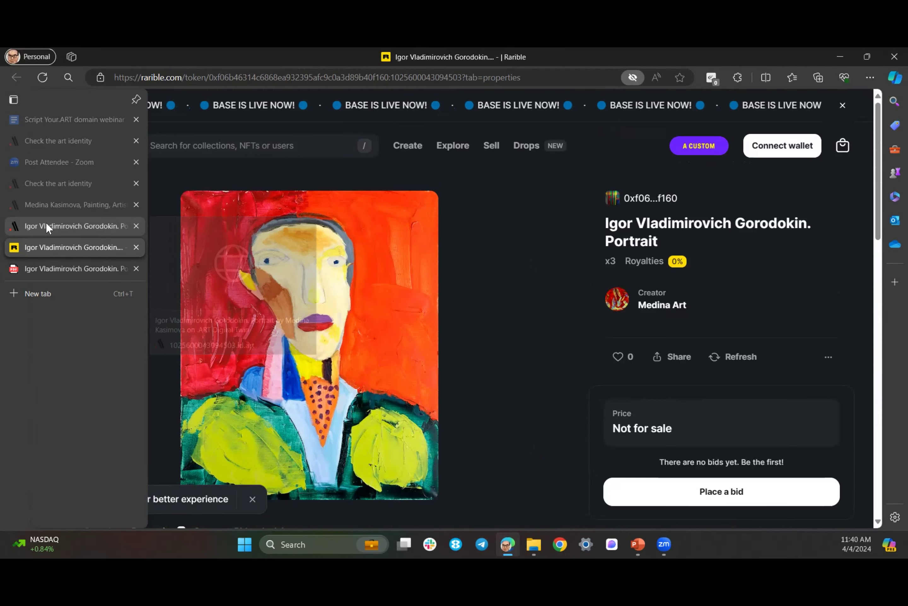
click(46, 226)
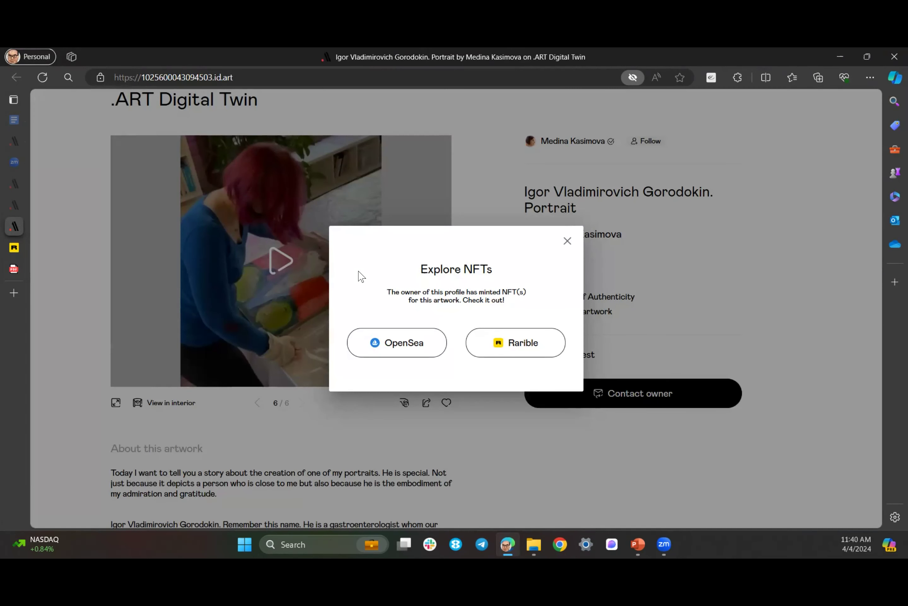
click(567, 240)
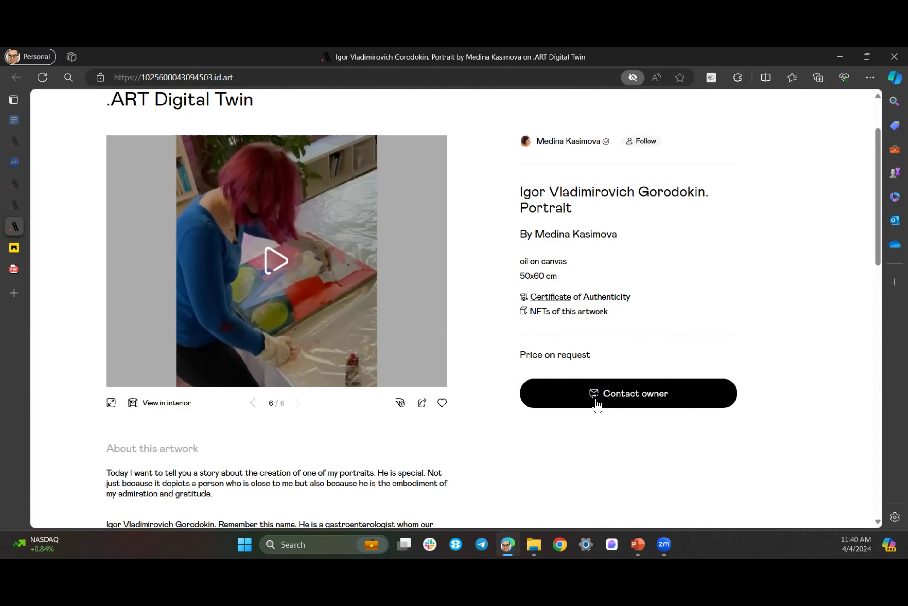
Open the Contact owner message form, close it unsent, and look over the portrait page
click(619, 394)
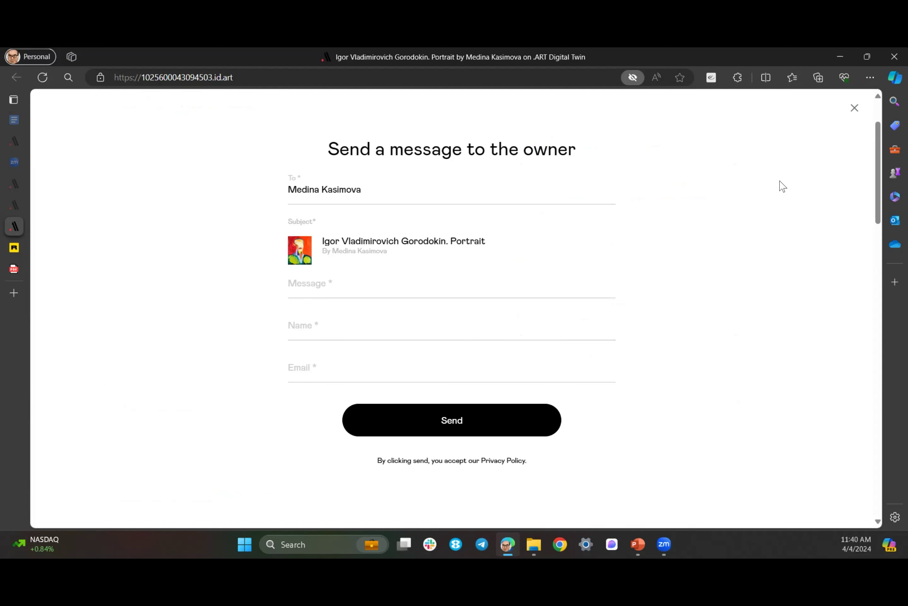
click(854, 108)
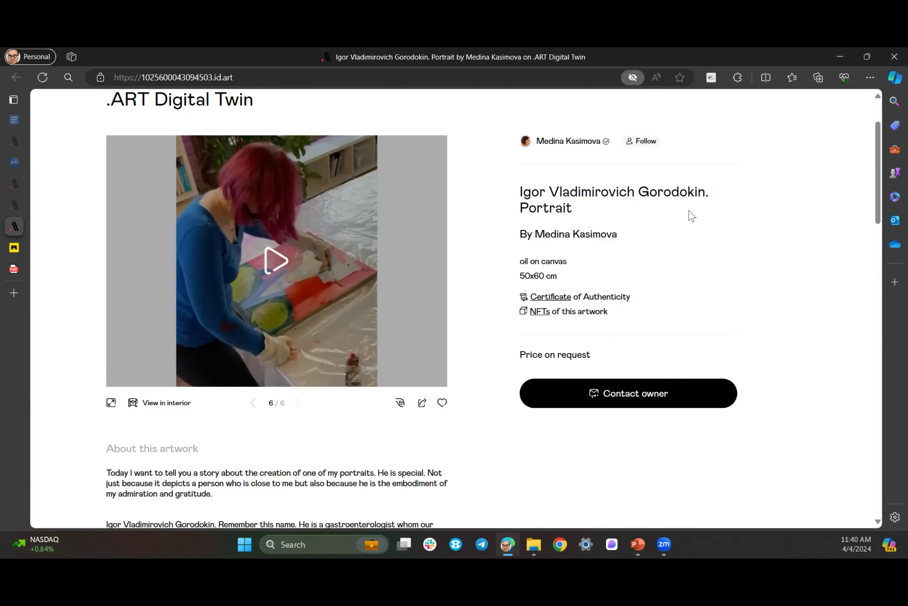
scroll(410, 299, down, 10)
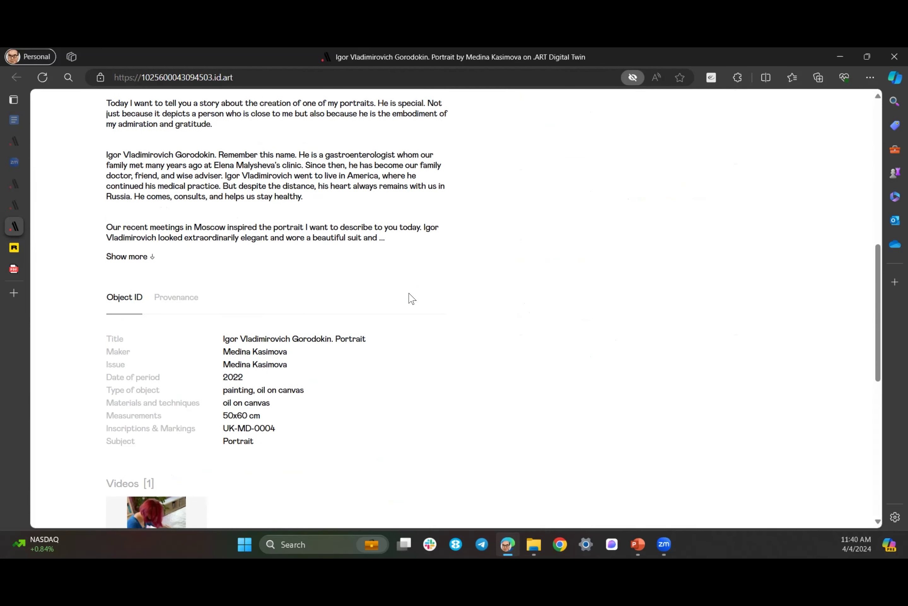
scroll(412, 299, up, 10)
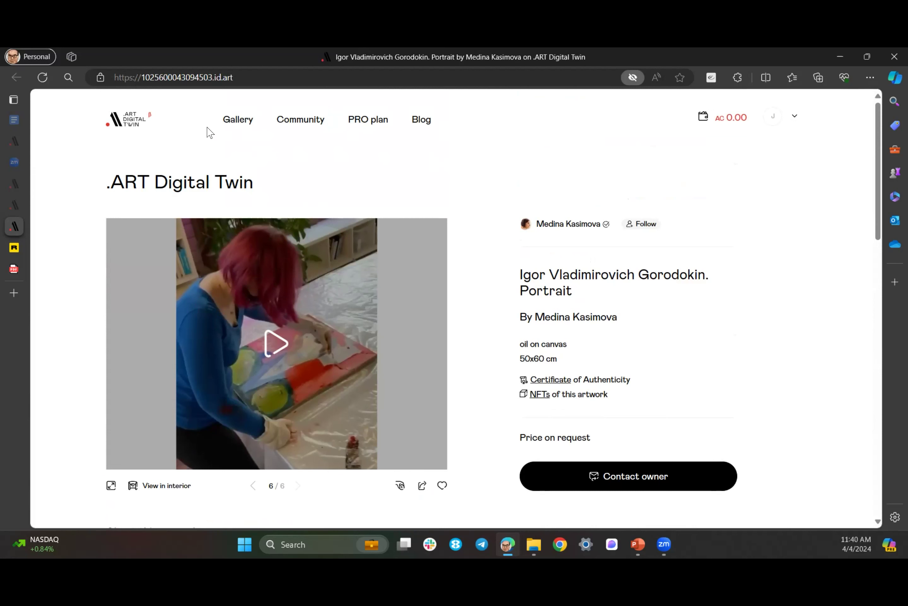
Go to the .ART home page, sign in, and scroll through the My assets twins list
click(134, 123)
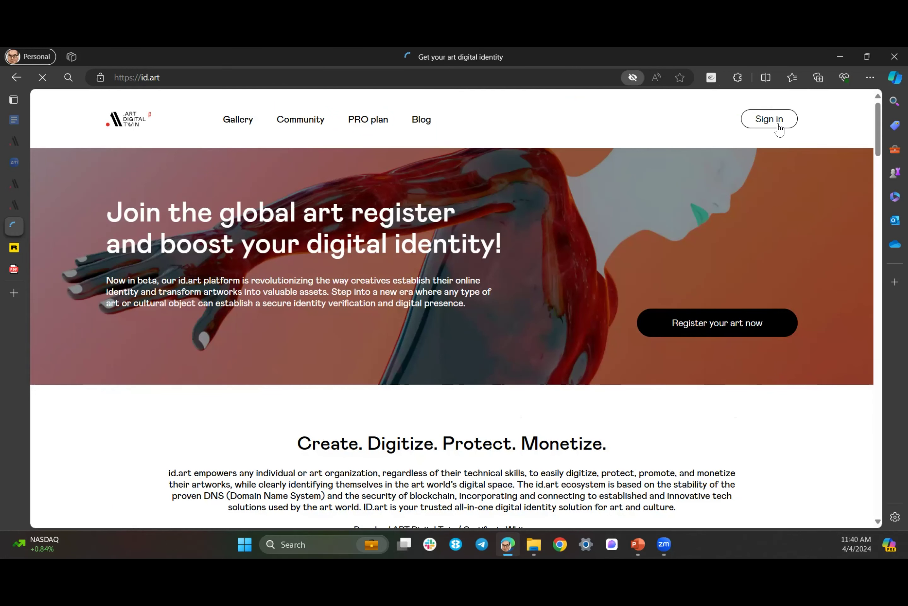
click(770, 127)
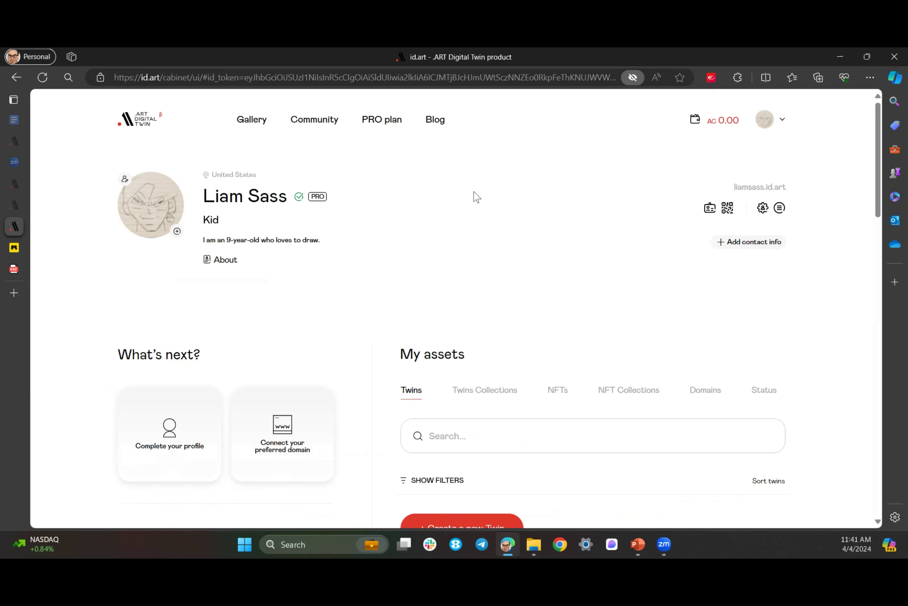
scroll(477, 197, down, 10)
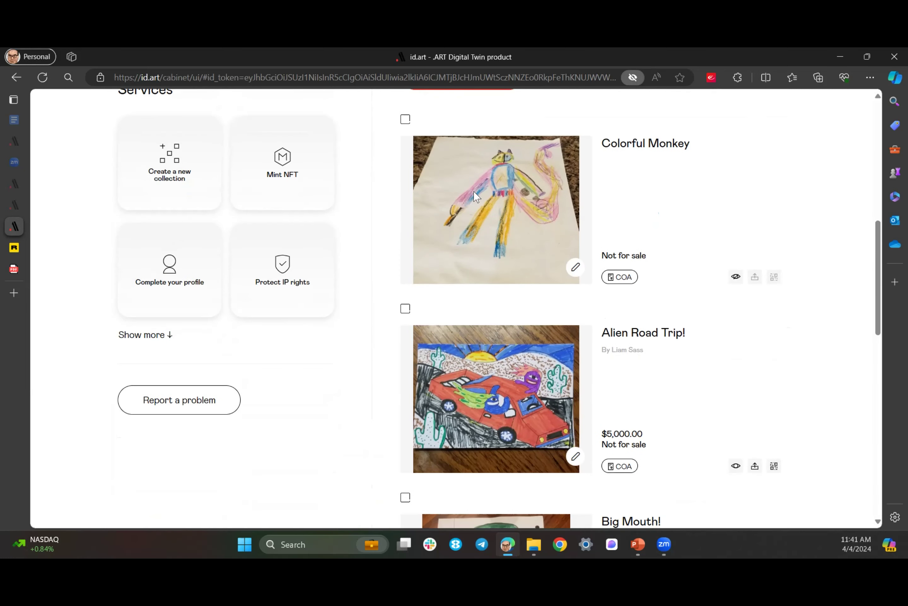
scroll(474, 196, down, 5)
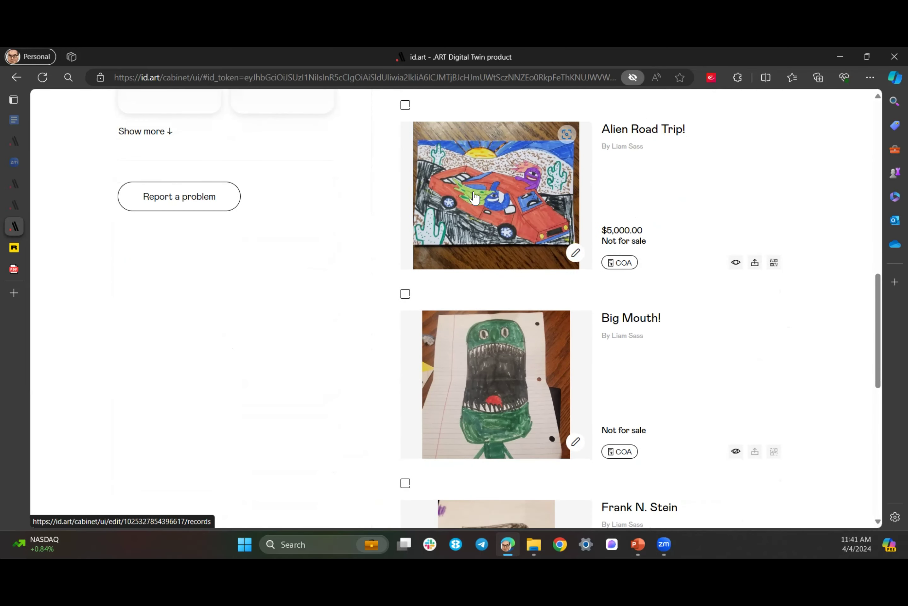
scroll(475, 197, down, 4)
scroll(474, 197, up, 8)
scroll(475, 198, up, 10)
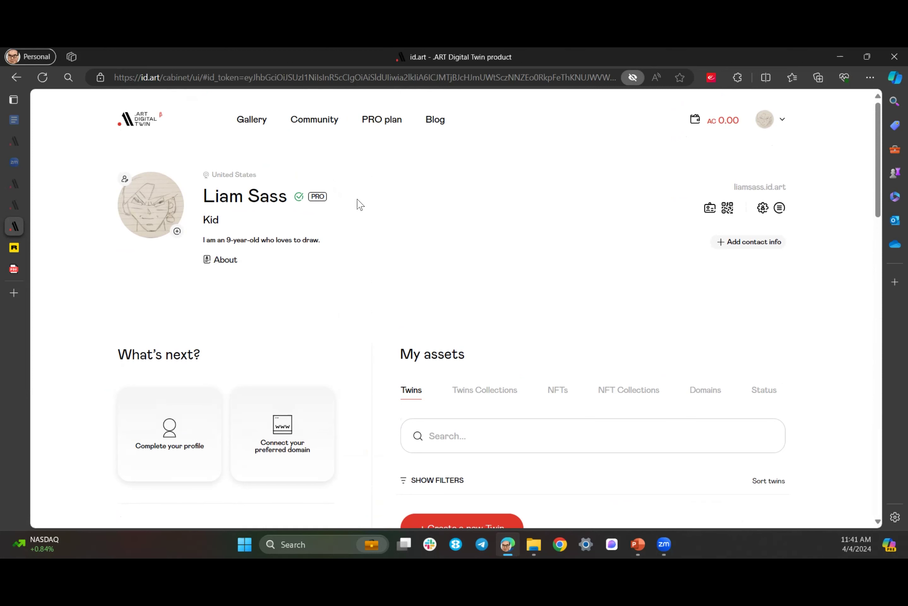
scroll(558, 272, down, 5)
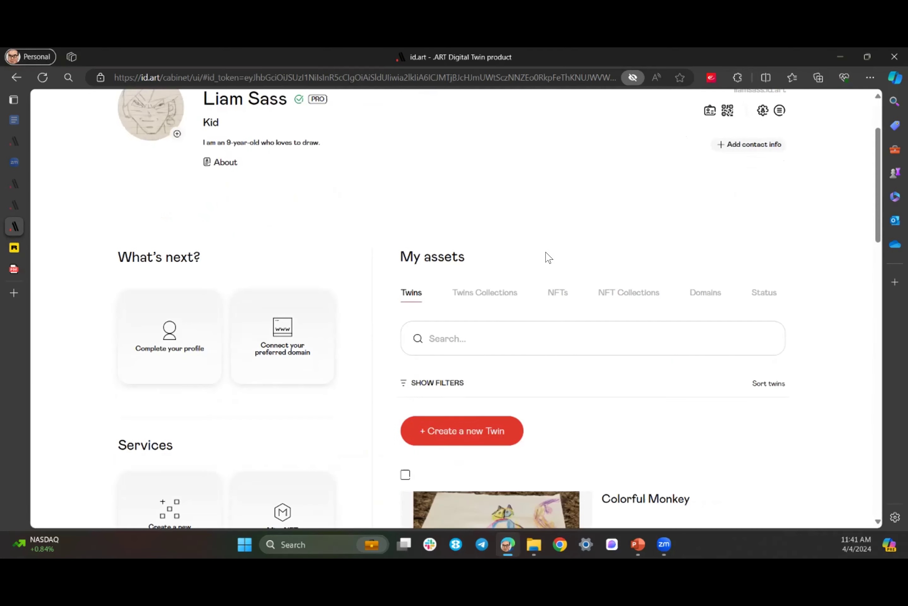
scroll(532, 236, down, 2)
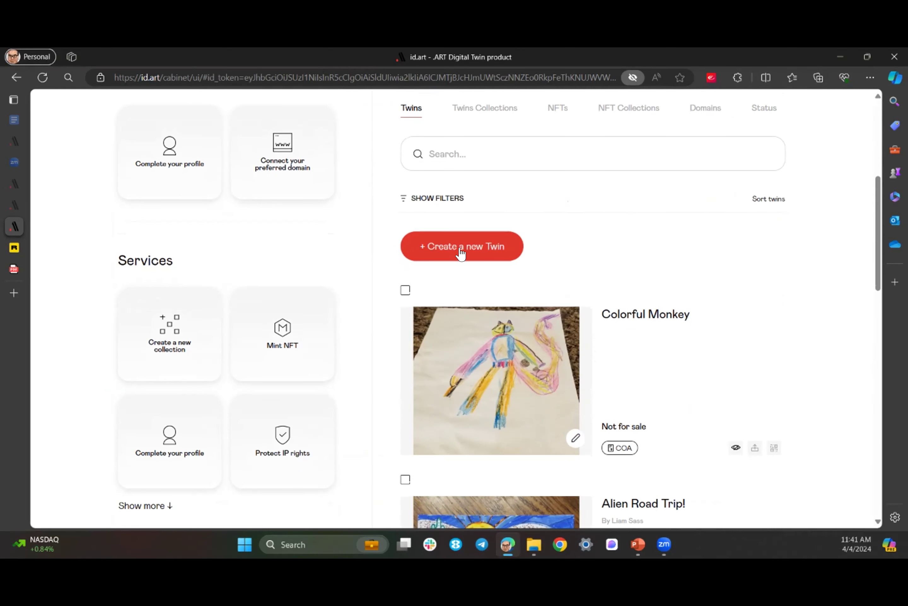
Start a new Digital Twin for an artwork and look over the blank 'Artwork and title' form
click(449, 245)
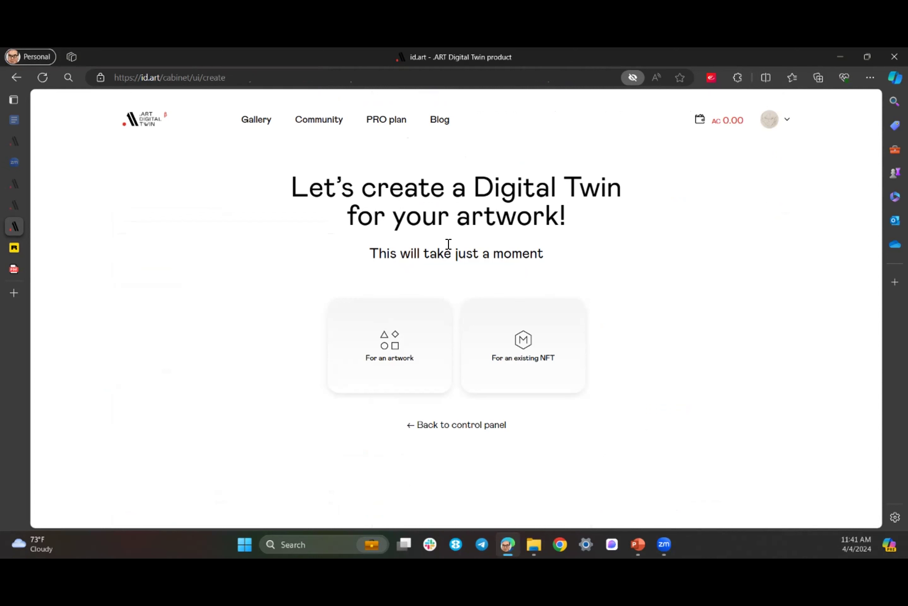
click(393, 349)
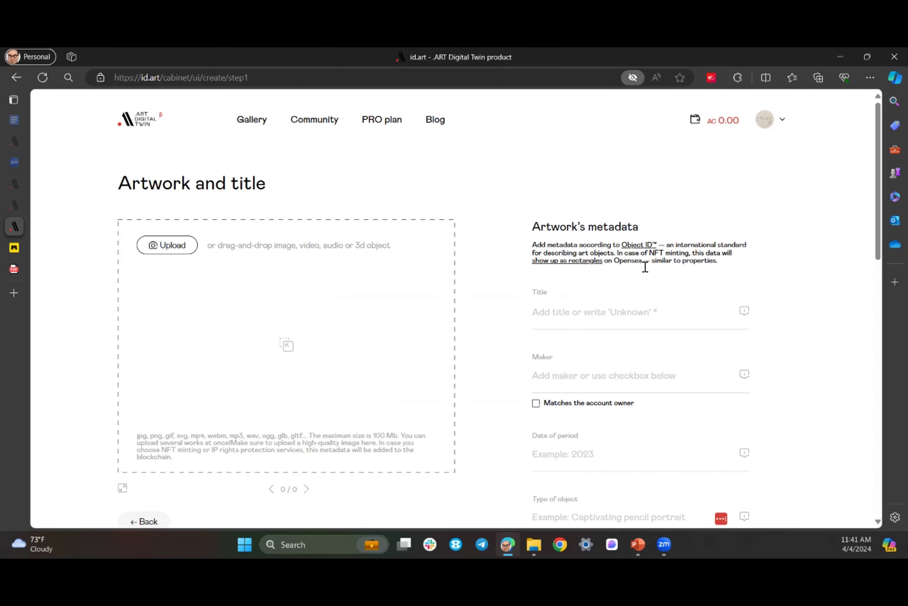
scroll(645, 267, down, 14)
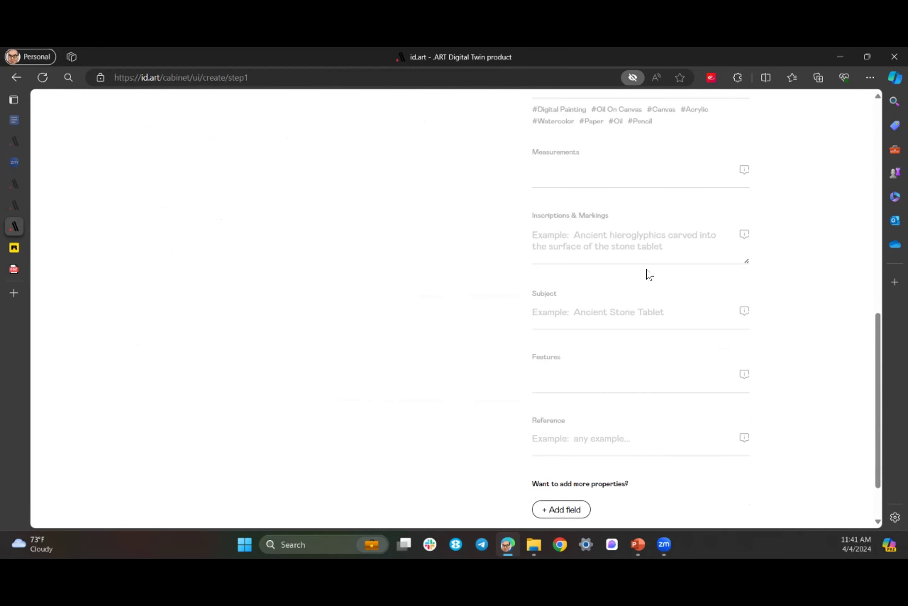
scroll(650, 275, down, 2)
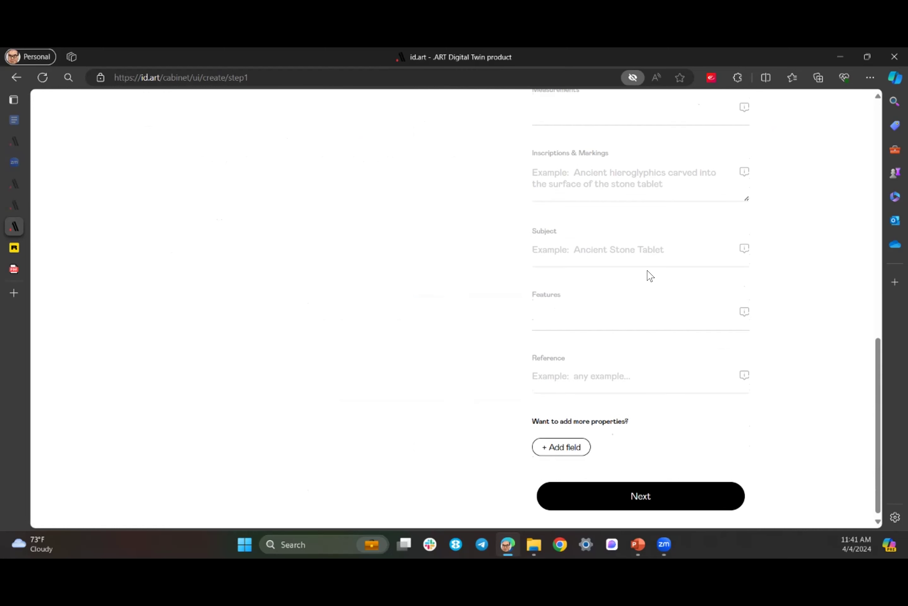
scroll(650, 275, up, 16)
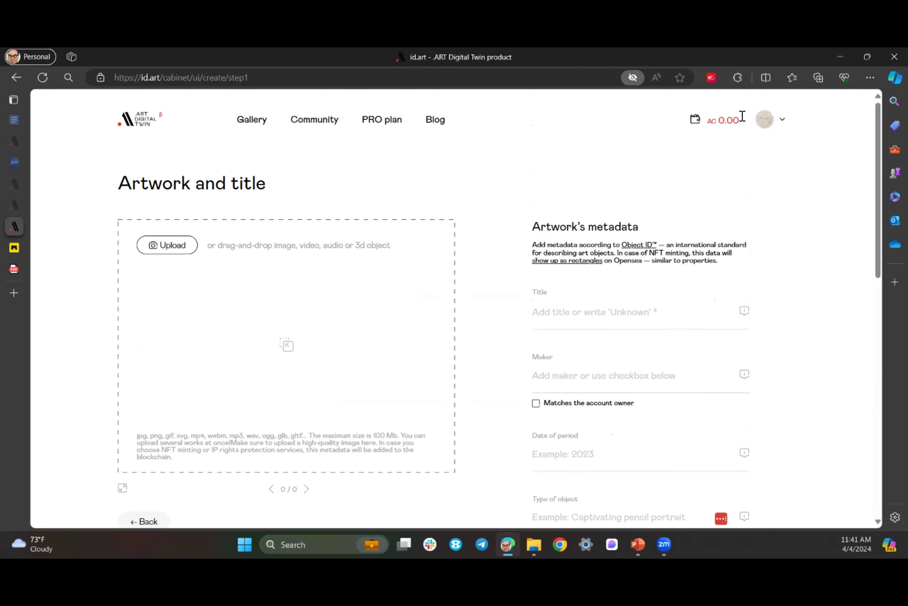
Return to the account Control panel via the profile menu and scroll the dashboard
click(780, 126)
click(794, 161)
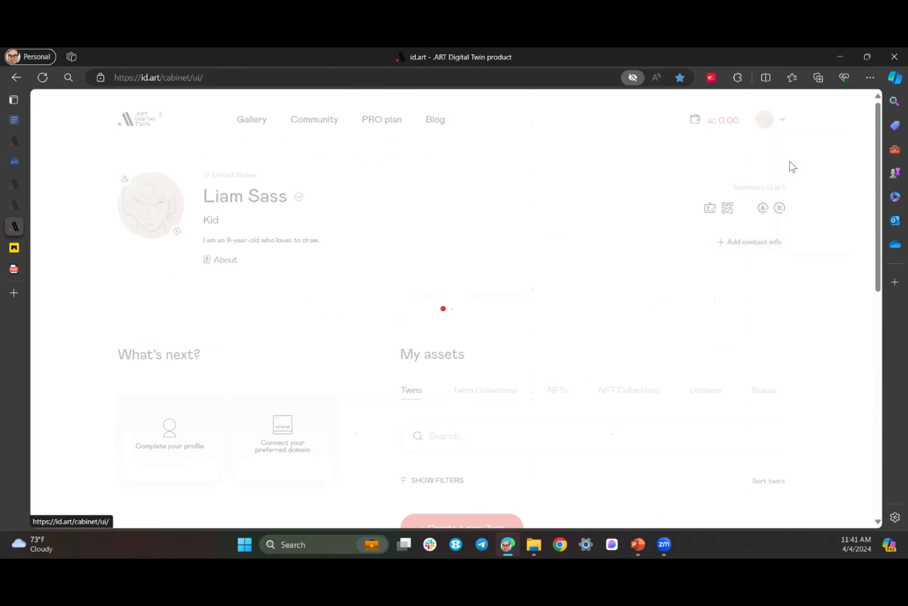
scroll(557, 206, down, 2)
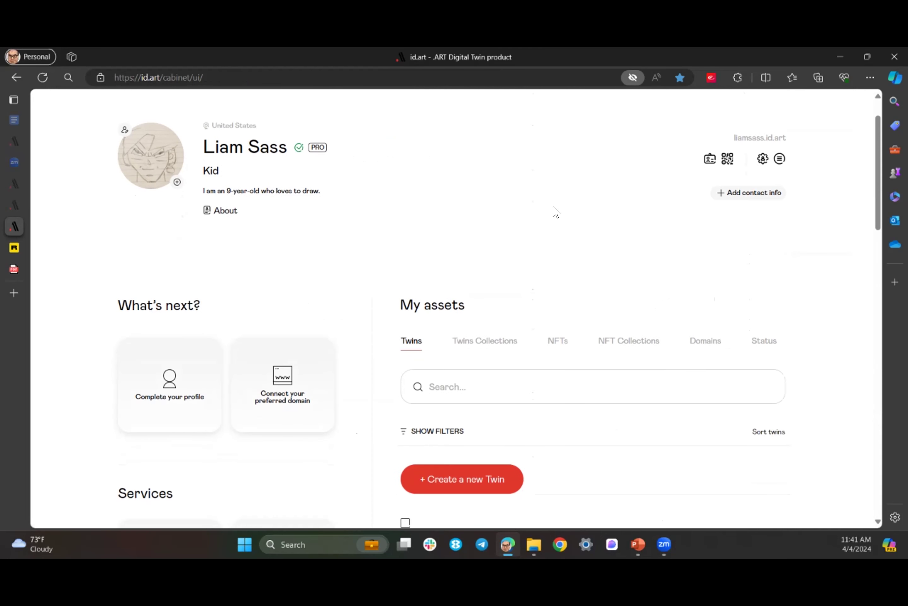
scroll(543, 206, down, 2)
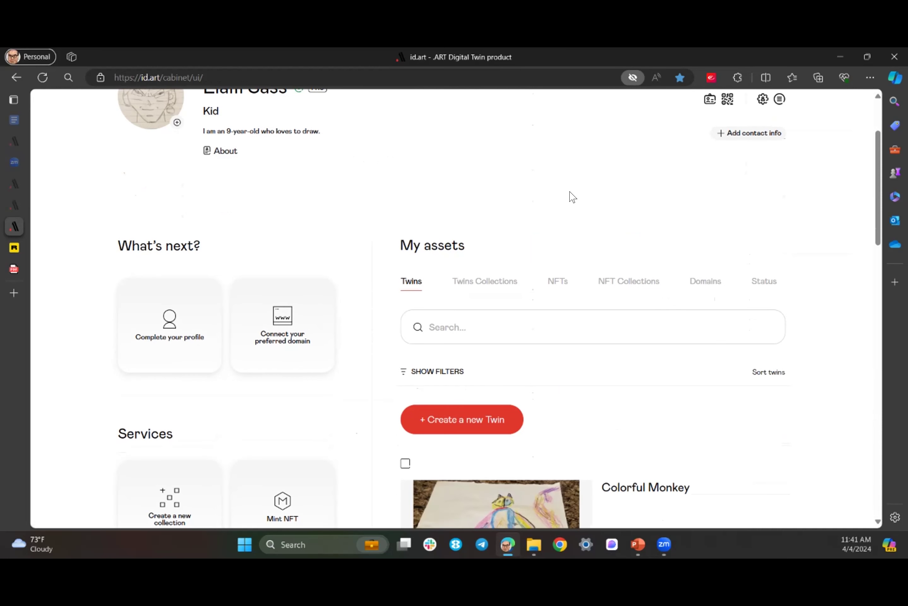